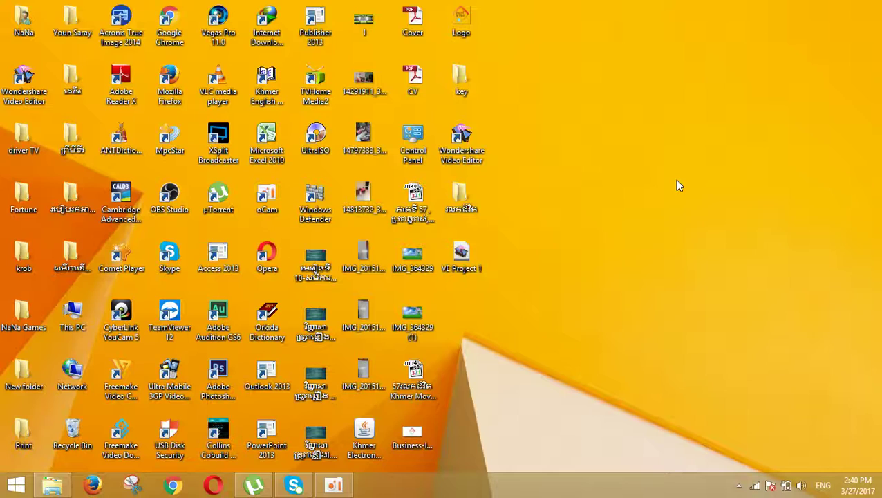
# - Refresh the desktop several times from the desktop context menu
pyautogui.rightClick(644, 126)
pyautogui.click(666, 153)
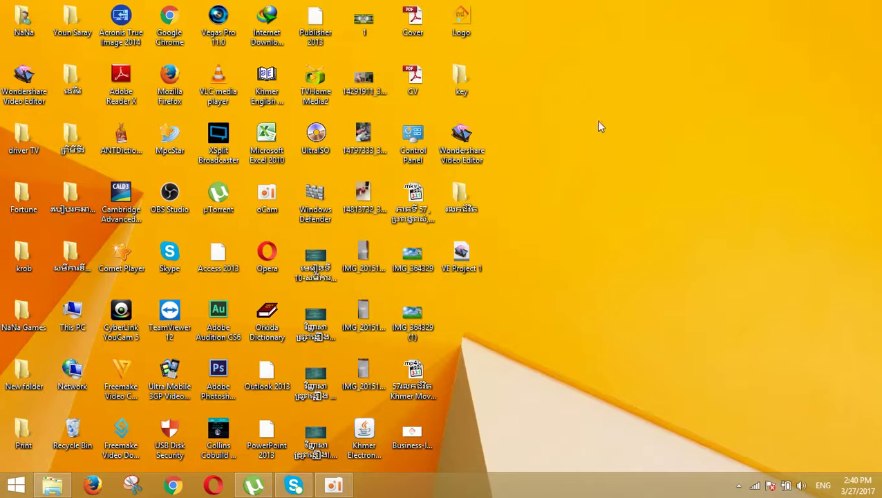
pyautogui.rightClick(585, 119)
pyautogui.click(614, 152)
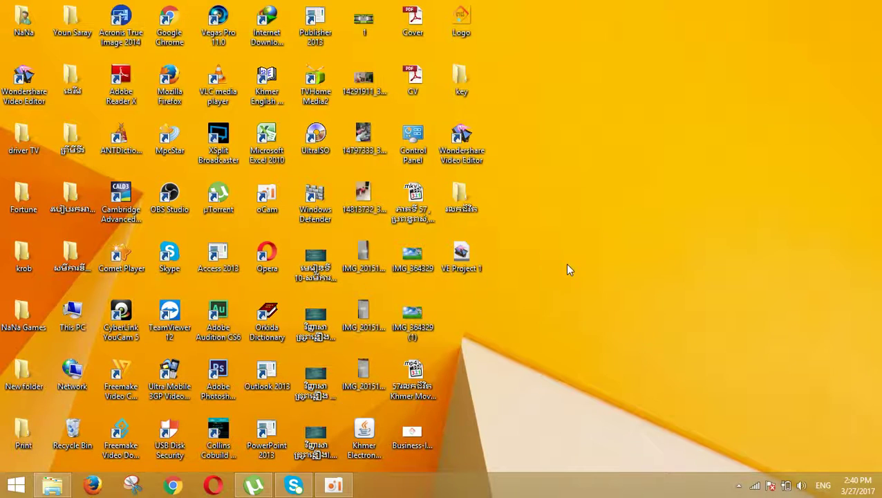
pyautogui.rightClick(541, 122)
pyautogui.click(590, 157)
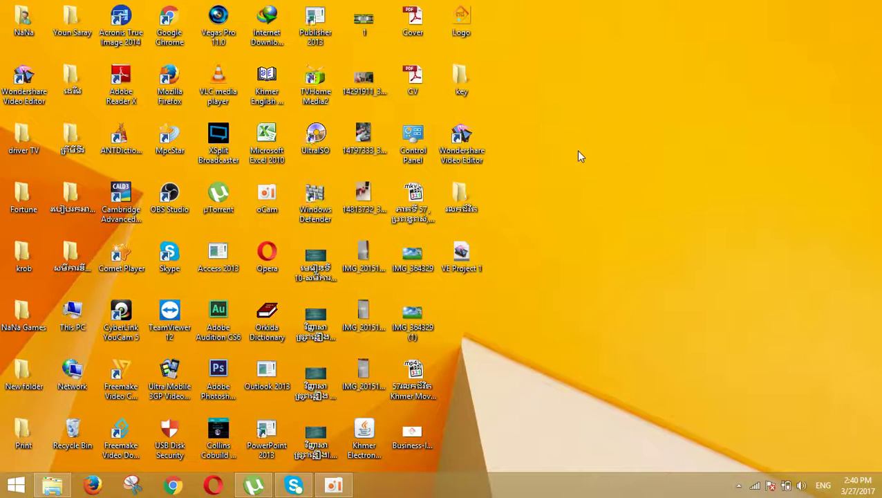
pyautogui.rightClick(540, 110)
pyautogui.click(590, 146)
pyautogui.rightClick(555, 107)
pyautogui.click(599, 146)
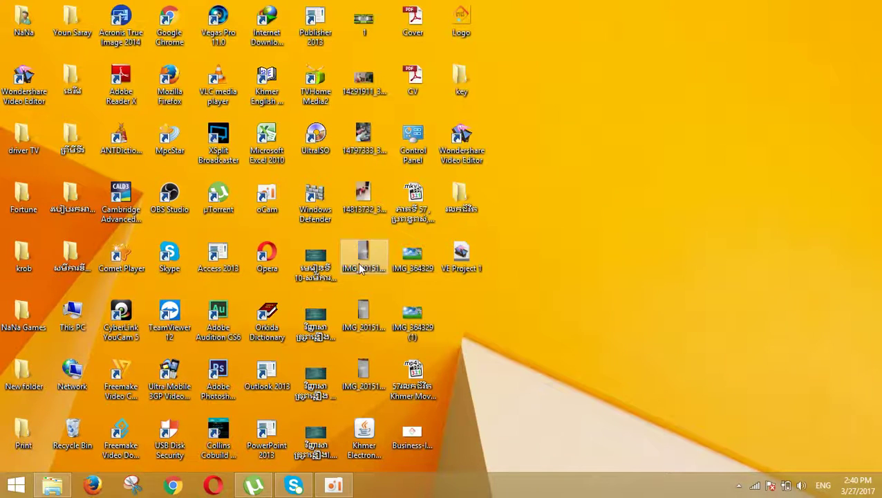
# - Restore and re-minimize the oCam recorder, then launch Google Chrome on a New Tab page
pyautogui.click(338, 486)
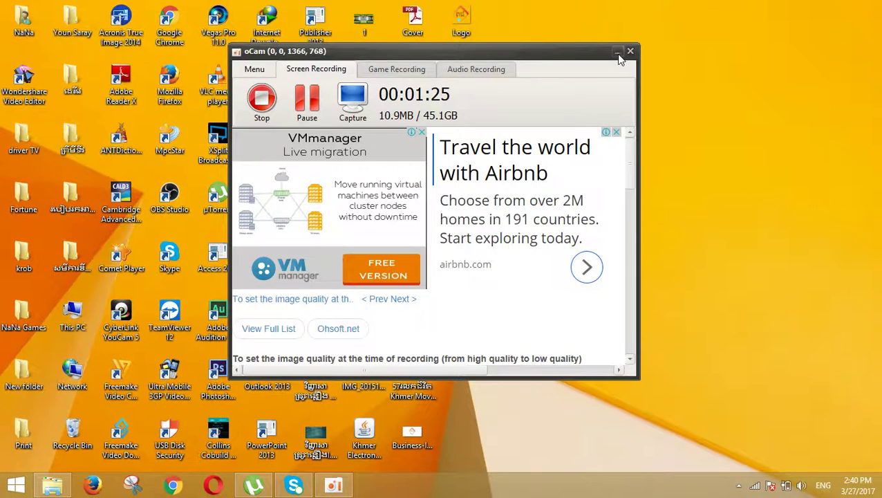
pyautogui.click(619, 54)
pyautogui.click(176, 486)
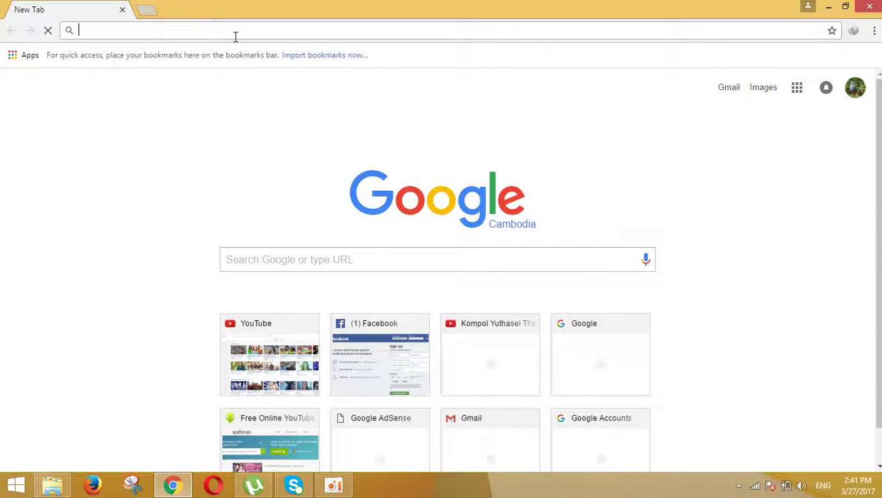
# - Go to youtube.com from the address bar and select My channel in the sidebar
pyautogui.write('youtube.com')
pyautogui.press('Return')
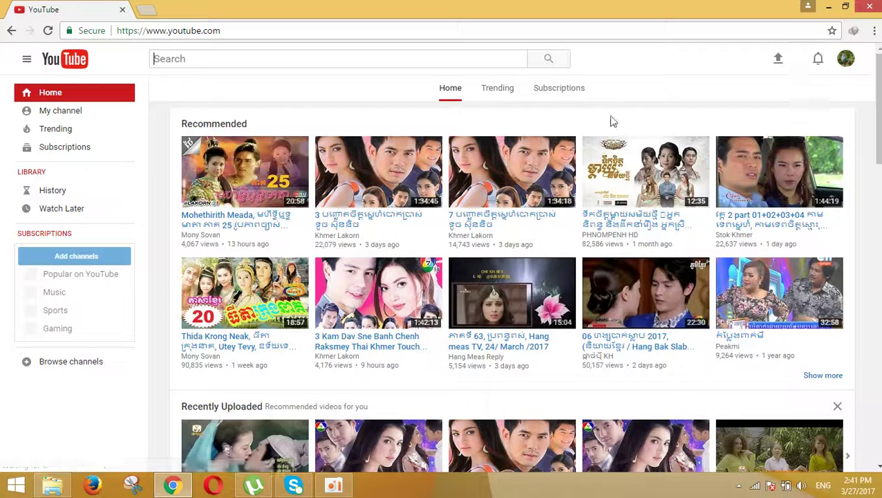
pyautogui.click(69, 117)
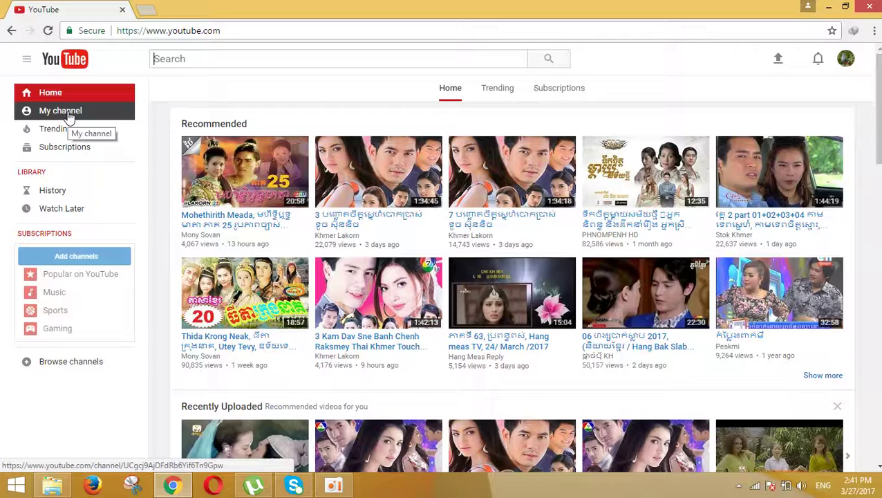
pyautogui.click(69, 117)
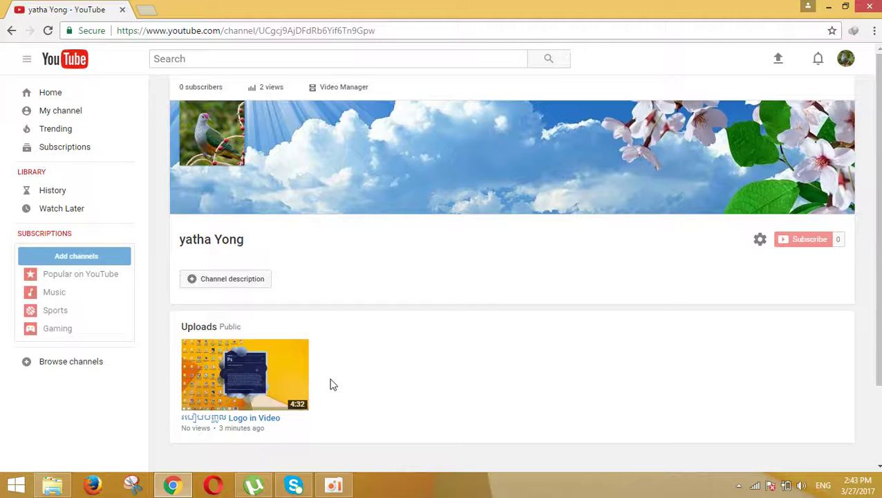
# - Reload the channel page so its single public upload, 'Logo in Video', is shown
pyautogui.press('F5')
pyautogui.moveTo(288, 385)
pyautogui.moveTo(352, 198)
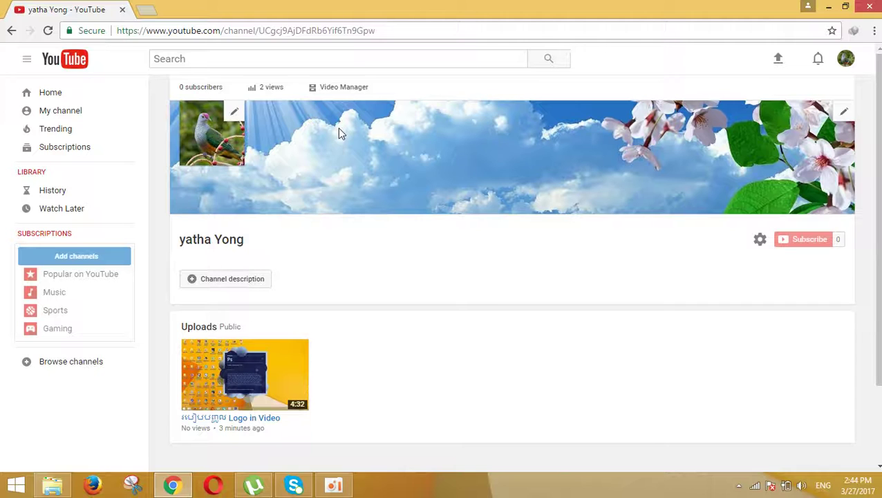
pyautogui.click(355, 92)
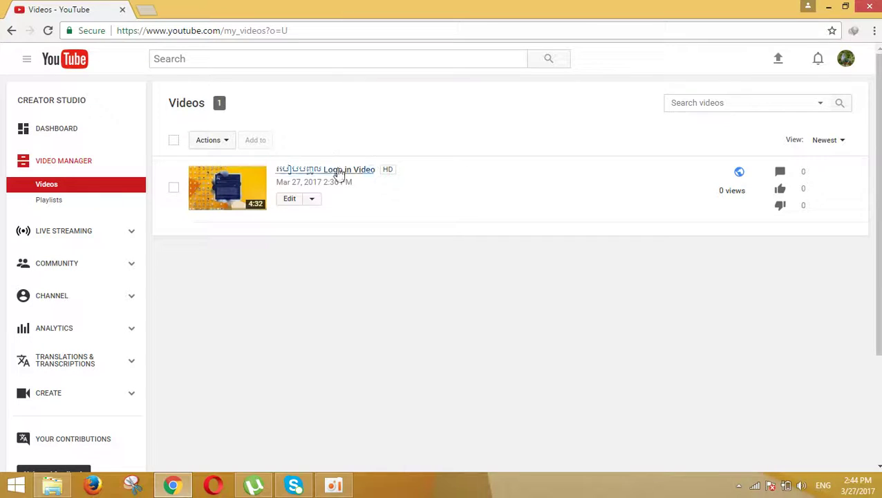
# - Open the CHANNEL section to view Status and features, with Monetization Ineligible
pyautogui.click(54, 301)
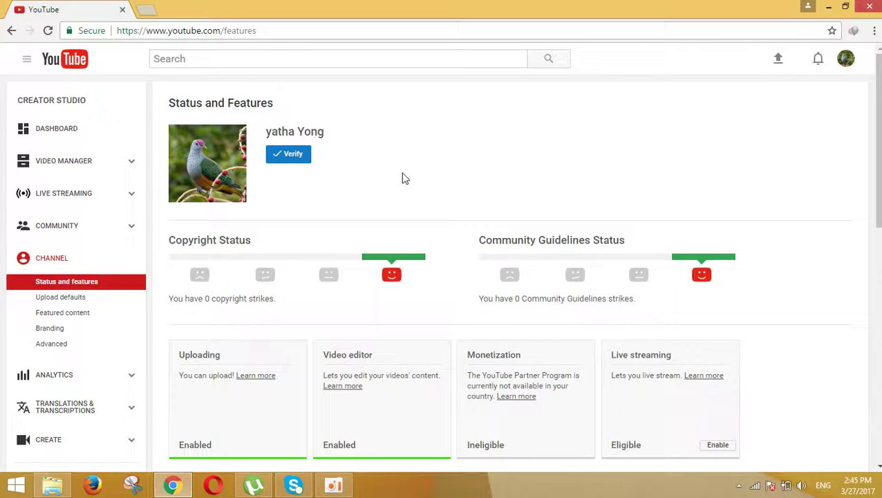
pyautogui.click(277, 153)
pyautogui.scroll(-2, 377, 248)
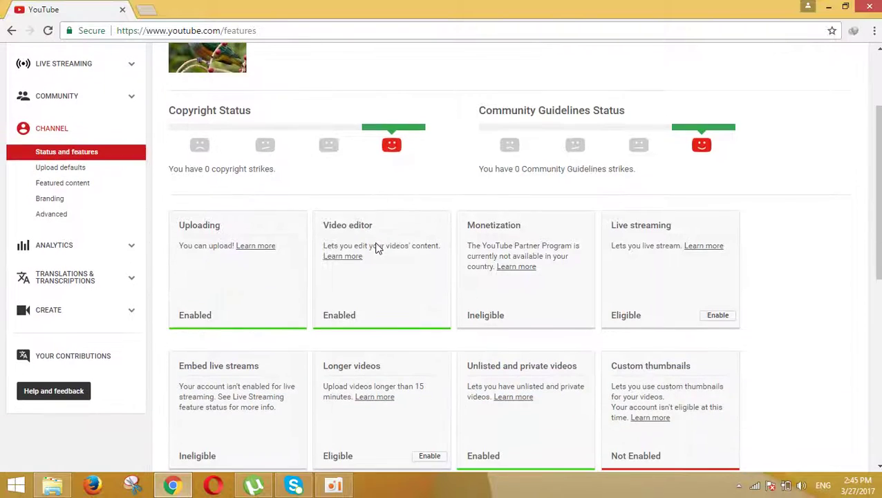
pyautogui.scroll(-2, 377, 249)
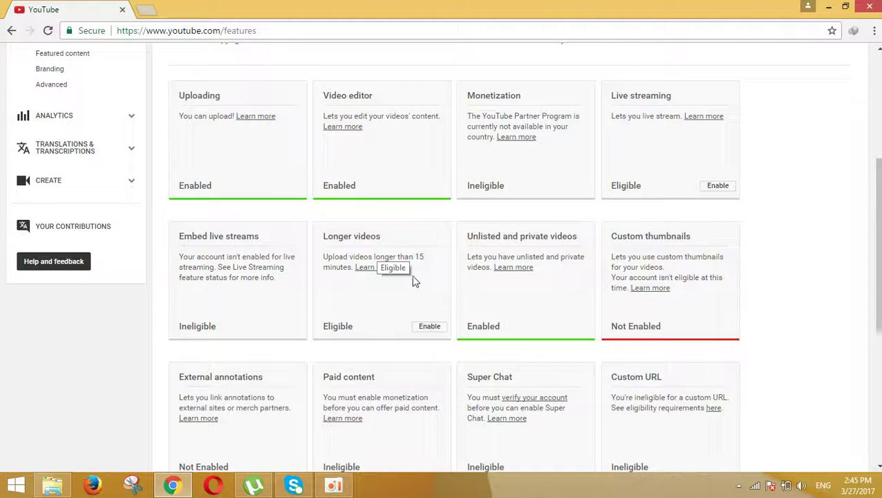
pyautogui.scroll(1, 457, 278)
pyautogui.scroll(3, 457, 277)
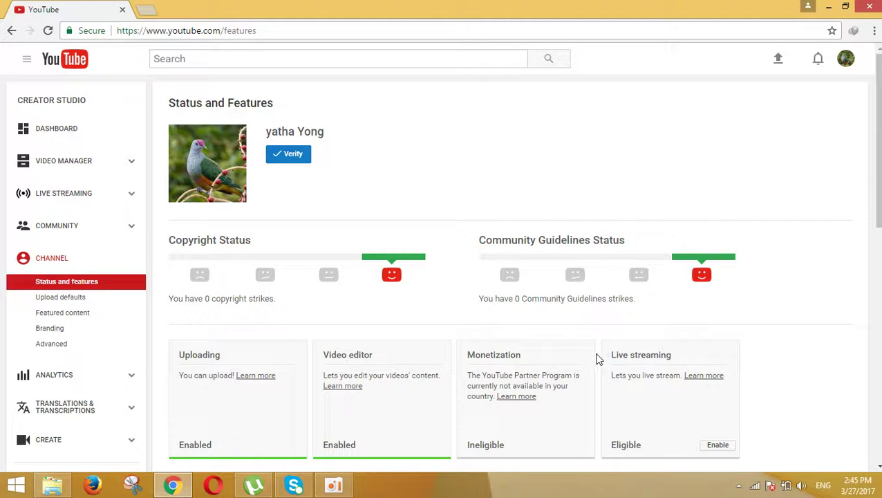
pyautogui.scroll(-4, 595, 360)
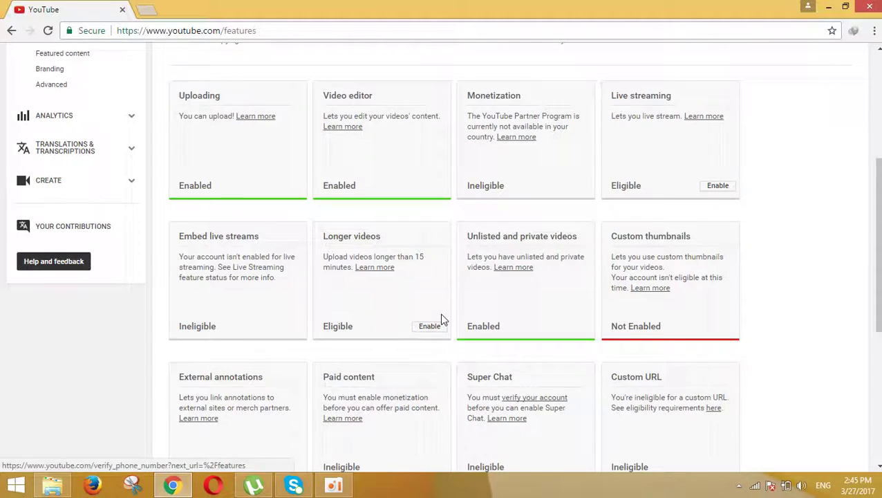
pyautogui.scroll(4, 440, 313)
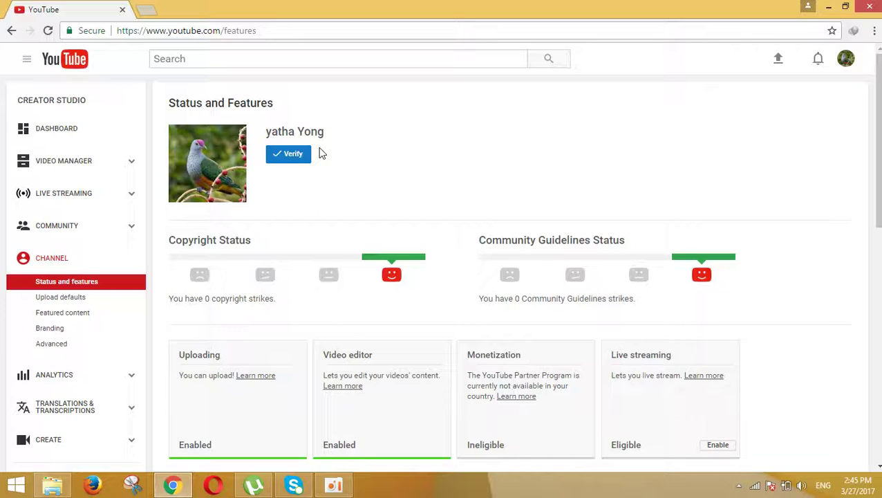
pyautogui.scroll(-6, 435, 226)
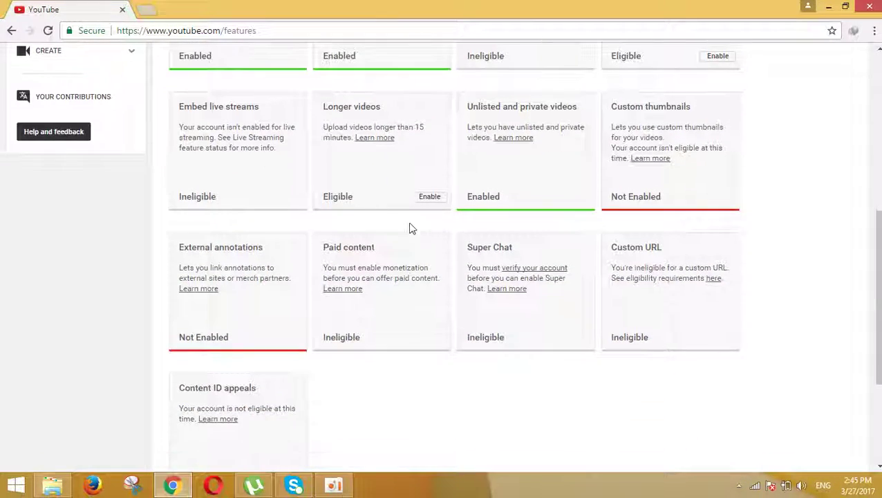
pyautogui.scroll(6, 374, 220)
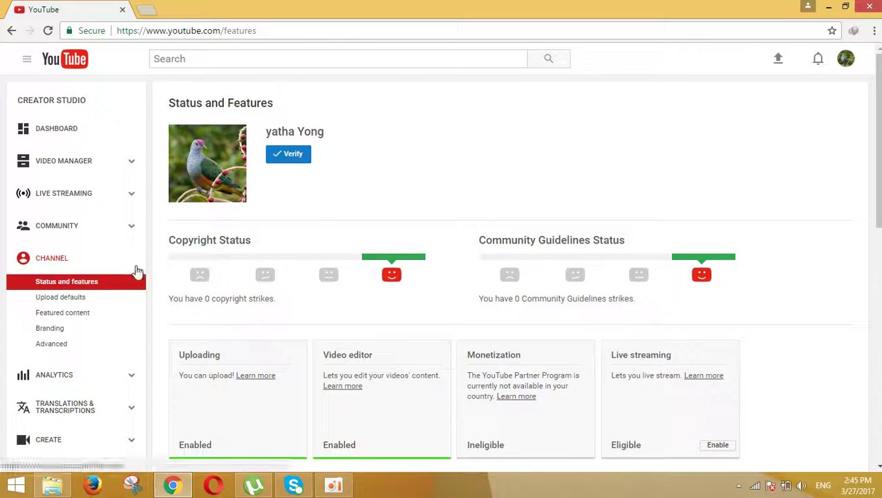
pyautogui.scroll(-1, 358, 315)
pyautogui.scroll(-4, 358, 315)
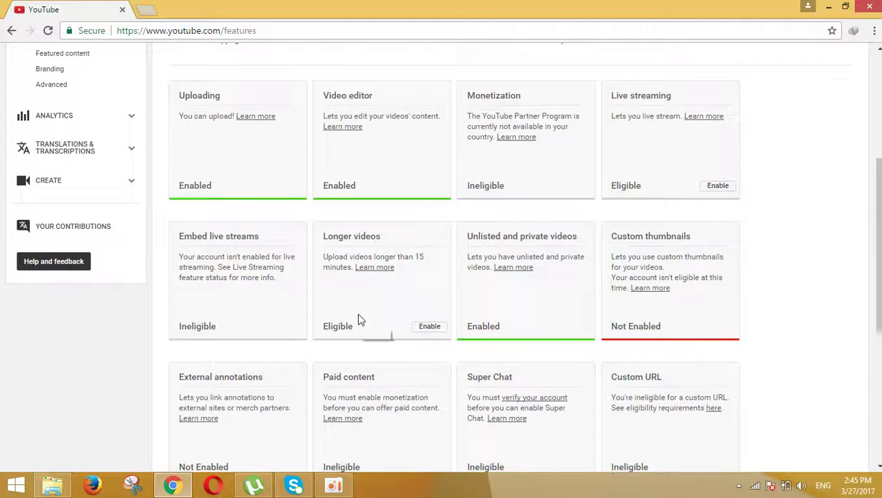
pyautogui.scroll(2, 369, 285)
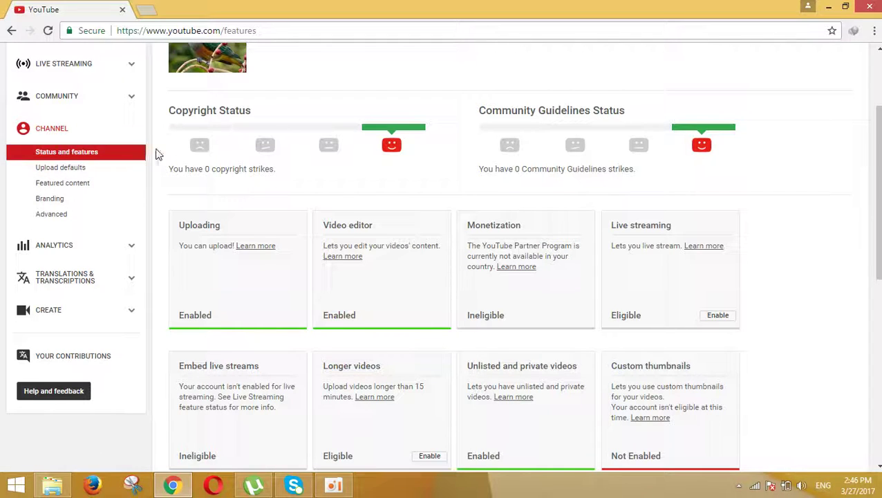
# - In Advanced channel settings, change the Country from Cambodia to United States
pyautogui.click(50, 217)
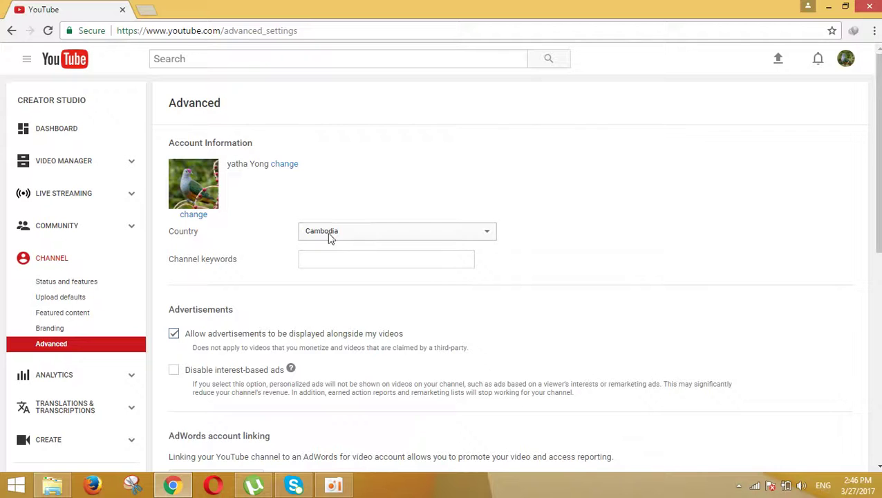
pyautogui.click(487, 237)
pyautogui.scroll(-20, 439, 312)
pyautogui.scroll(-5, 414, 306)
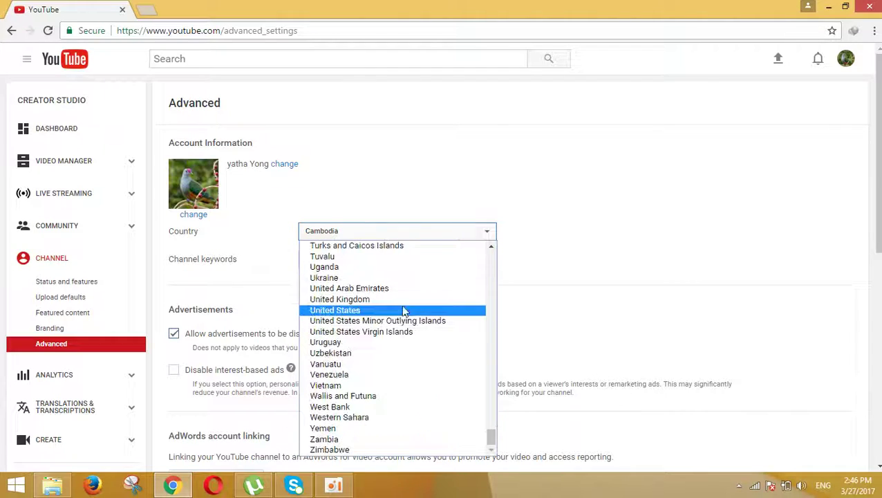
pyautogui.click(346, 311)
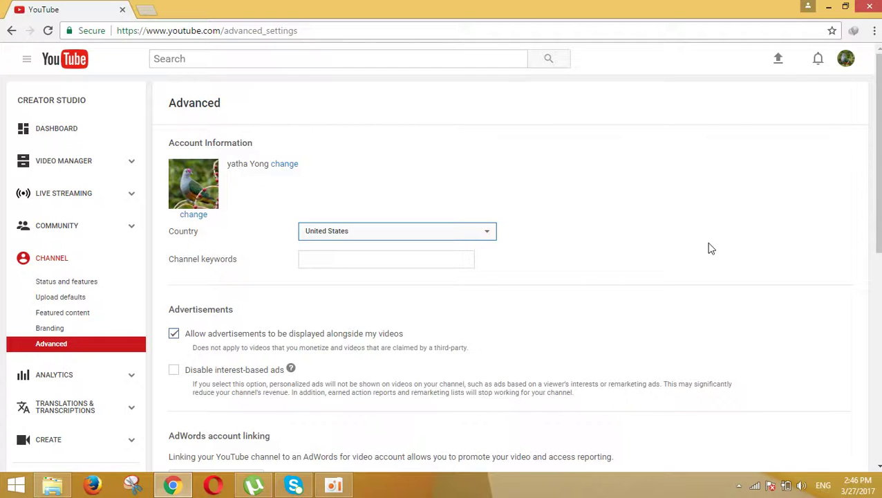
# - Save the advanced settings with United States as country and return to Status and features
pyautogui.moveTo(876, 157); pyautogui.dragTo(877, 183)
pyautogui.scroll(-5, 441, 256)
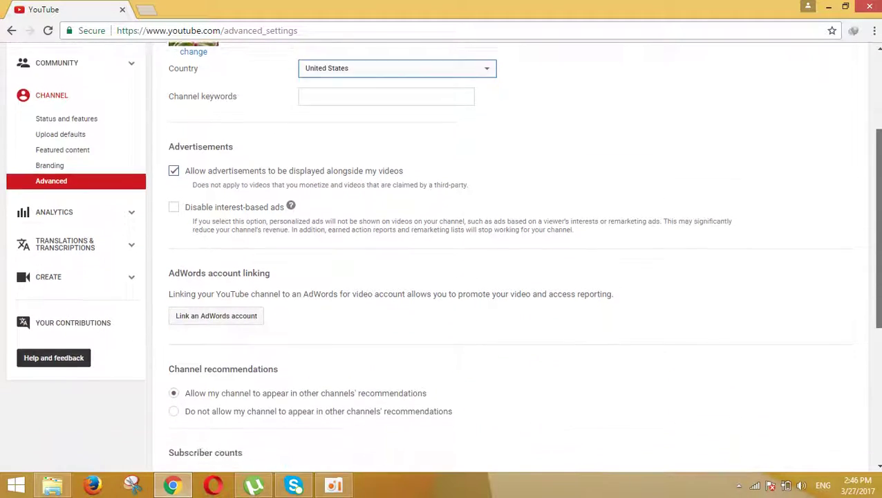
pyautogui.scroll(5, 441, 256)
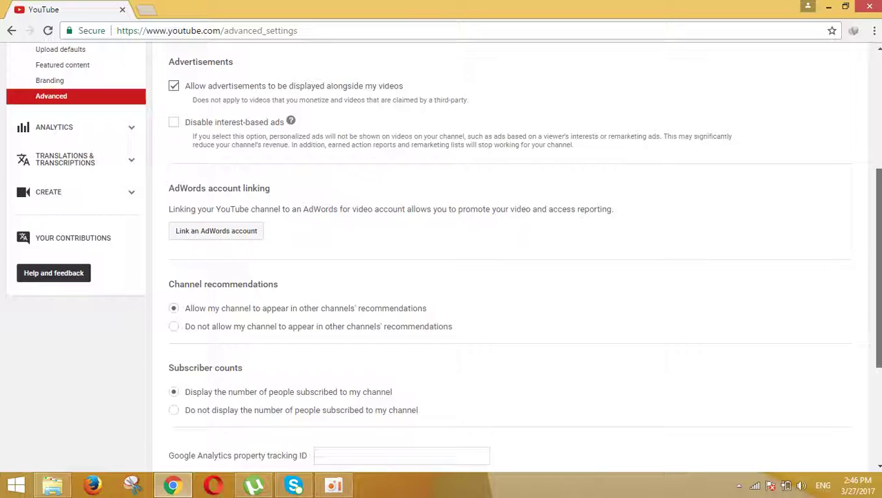
pyautogui.scroll(-1, 442, 256)
pyautogui.scroll(-4, 455, 351)
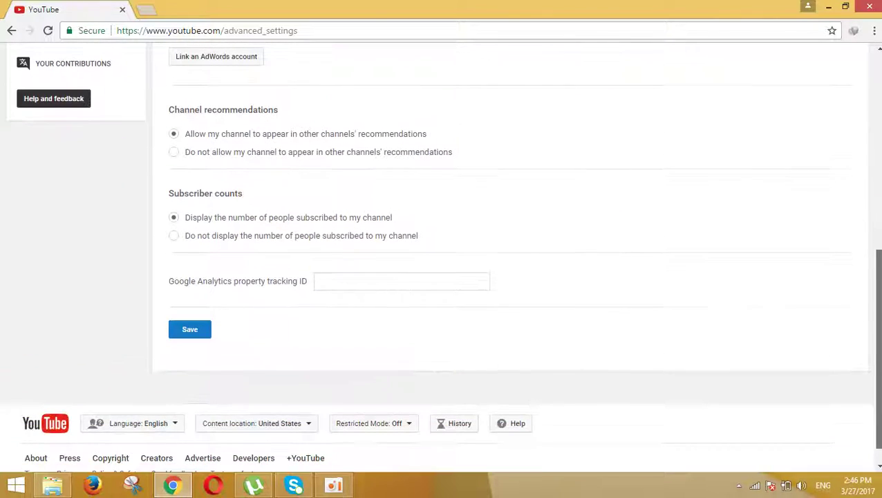
pyautogui.click(196, 333)
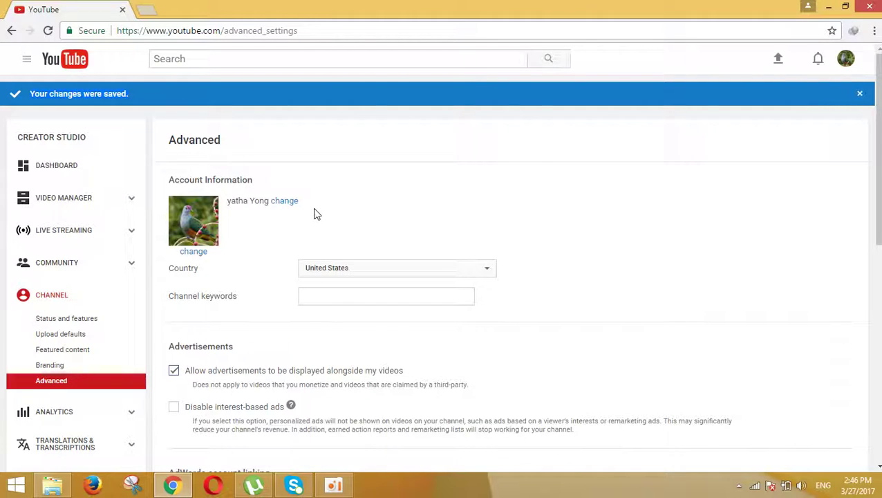
pyautogui.click(89, 324)
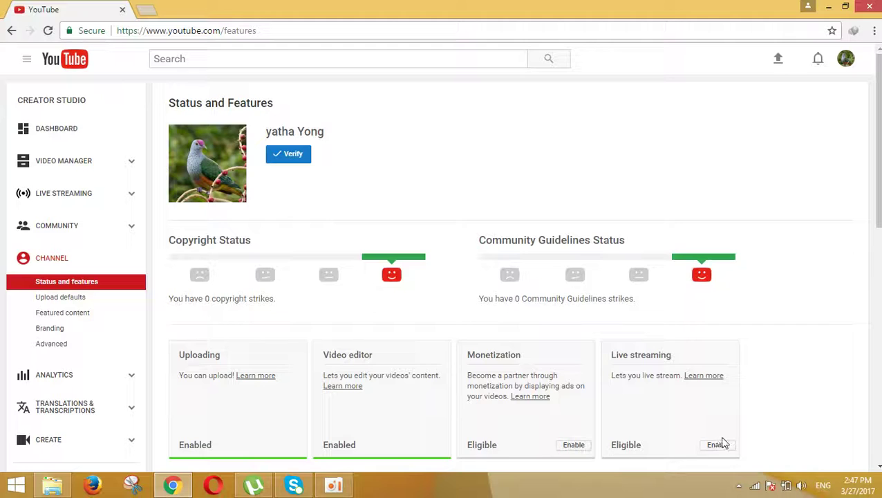
# - Scroll to the Monetization card, now listed as Eligible alongside Live streaming
pyautogui.scroll(-1, 594, 430)
pyautogui.scroll(-4, 408, 342)
pyautogui.scroll(3, 327, 326)
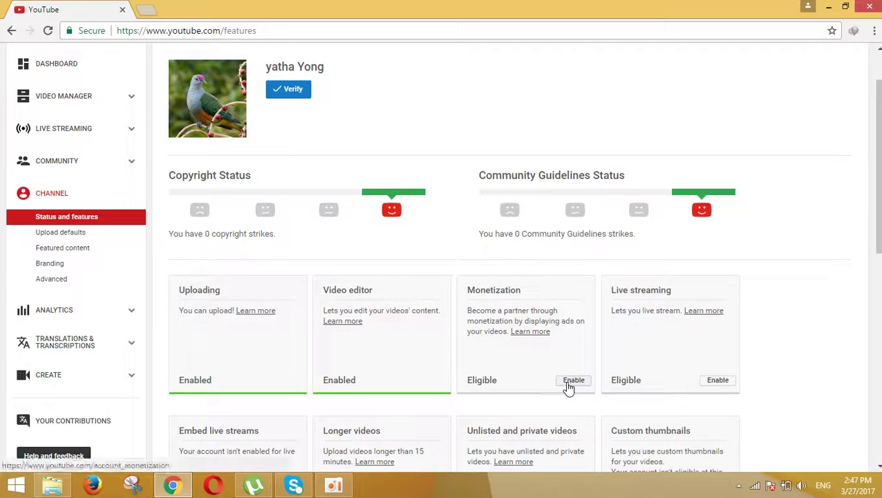
# - Enable monetization, then highlight the page heading, earnings line and Join the YouTube Partner Program step
pyautogui.click(576, 384)
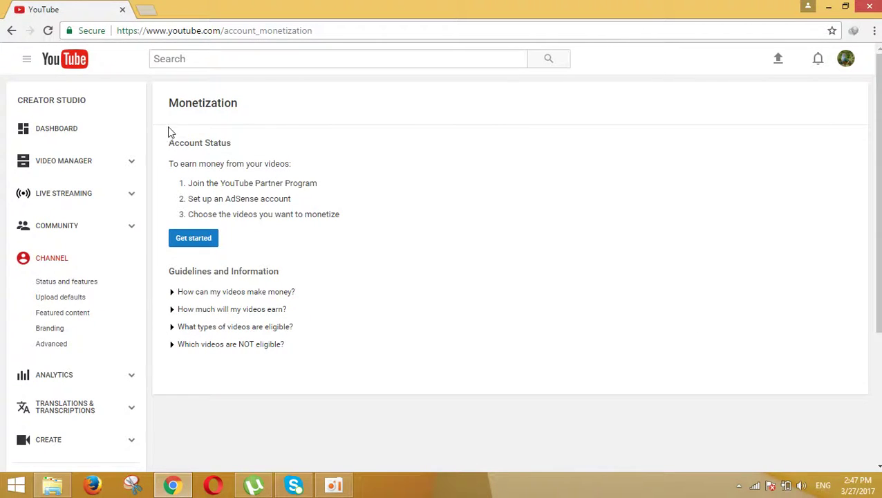
pyautogui.moveTo(253, 119); pyautogui.dragTo(169, 114)
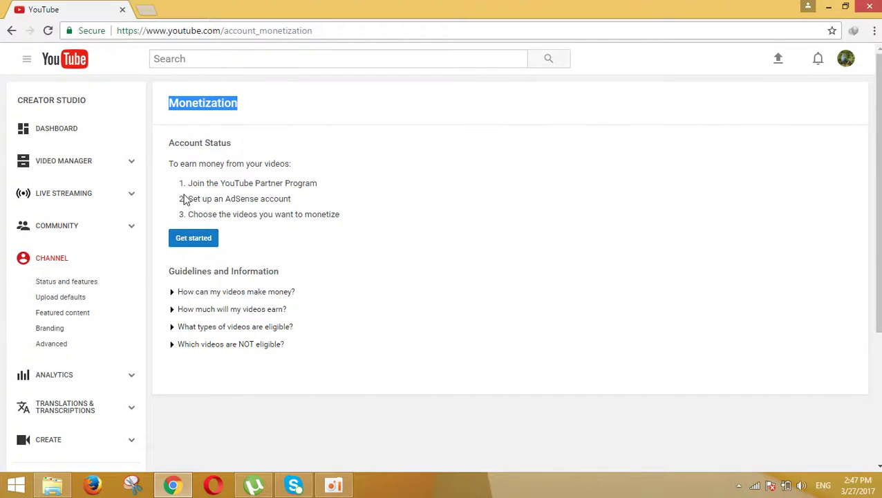
pyautogui.moveTo(172, 163); pyautogui.dragTo(292, 174)
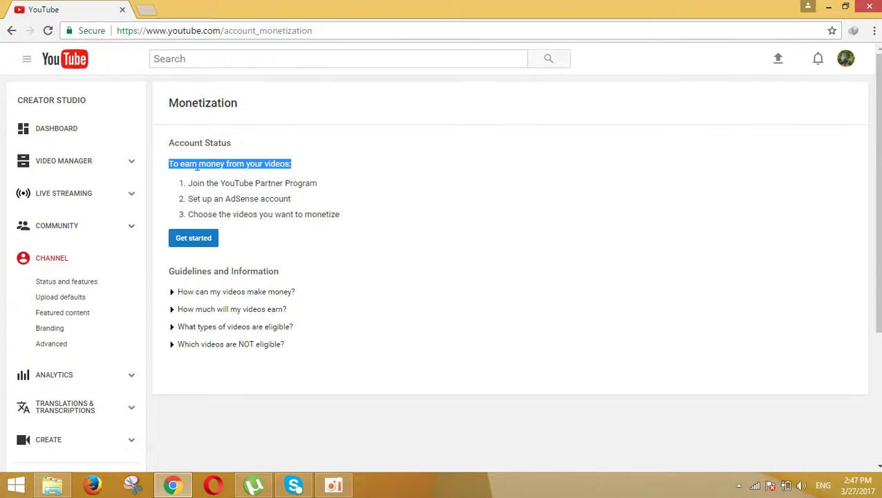
pyautogui.click(170, 166)
pyautogui.moveTo(170, 166); pyautogui.dragTo(289, 165)
pyautogui.moveTo(188, 185); pyautogui.dragTo(307, 186)
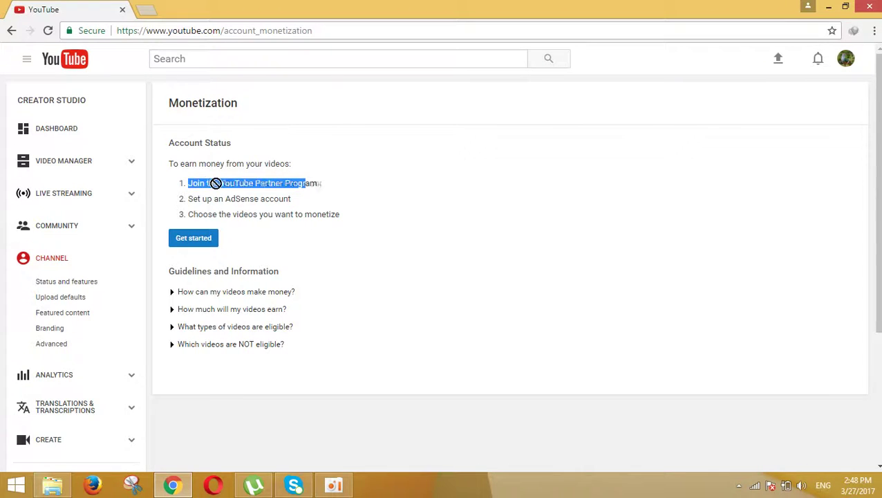
pyautogui.click(204, 184)
pyautogui.moveTo(197, 184); pyautogui.dragTo(311, 197)
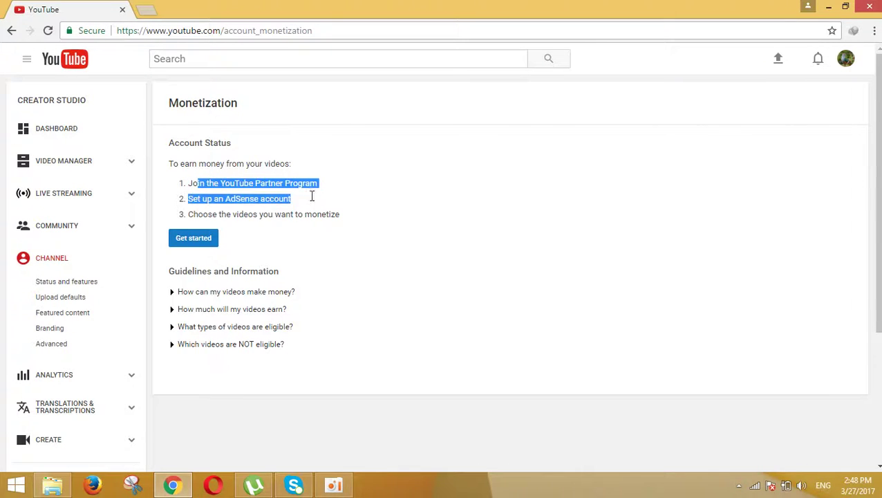
pyautogui.click(211, 199)
pyautogui.moveTo(194, 199); pyautogui.dragTo(294, 200)
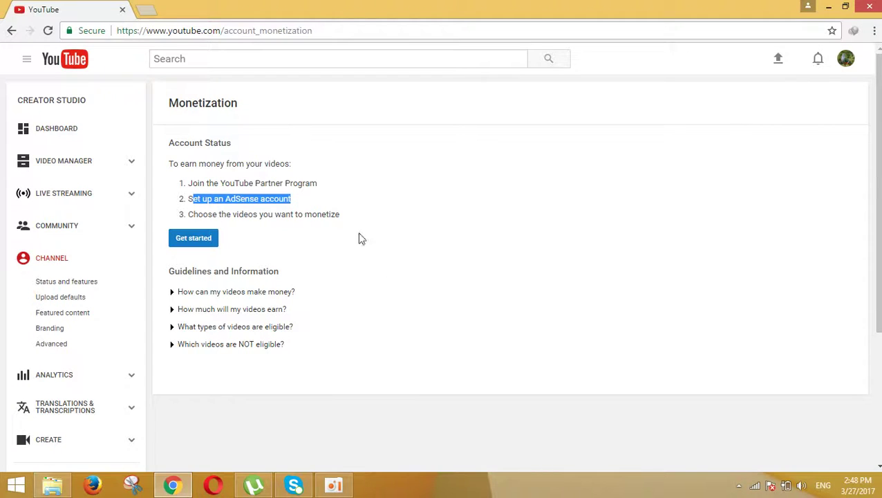
pyautogui.click(196, 196)
pyautogui.moveTo(193, 199); pyautogui.dragTo(295, 207)
pyautogui.moveTo(203, 213); pyautogui.dragTo(336, 214)
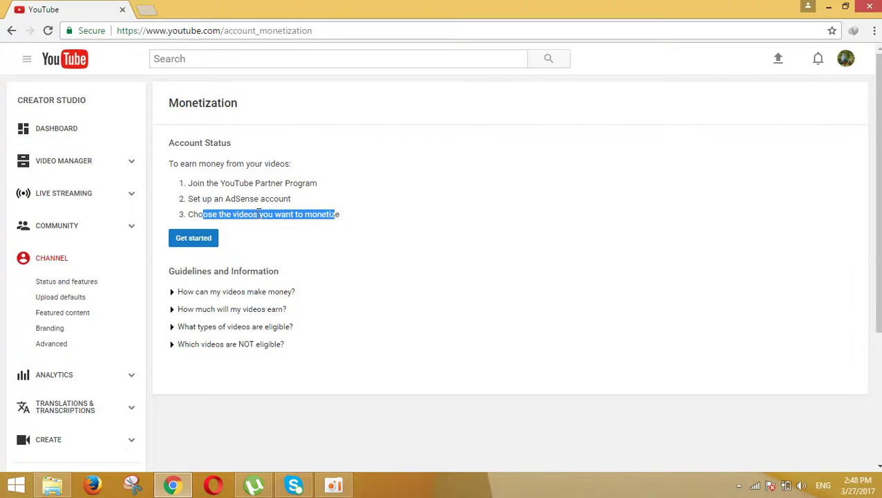
# - Highlight the AdSense step and the videos-to-monetize wording of step three
pyautogui.click(256, 214)
pyautogui.moveTo(249, 214); pyautogui.dragTo(318, 213)
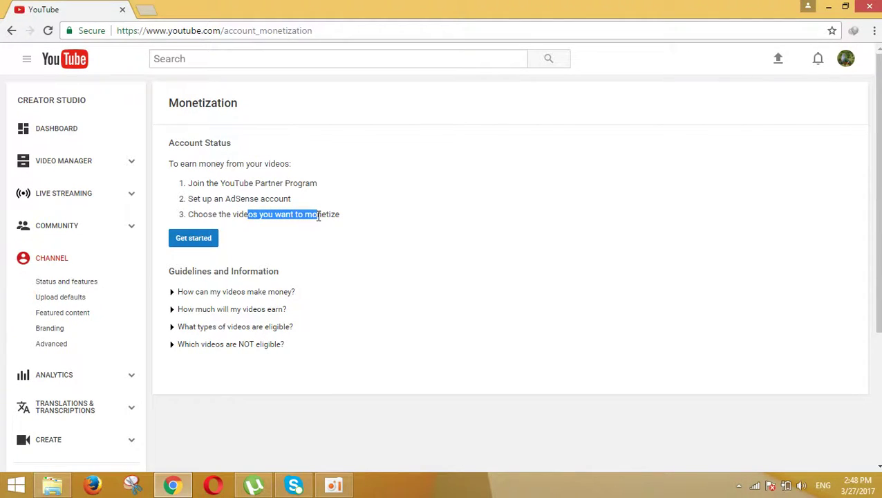
pyautogui.moveTo(202, 199); pyautogui.dragTo(257, 200)
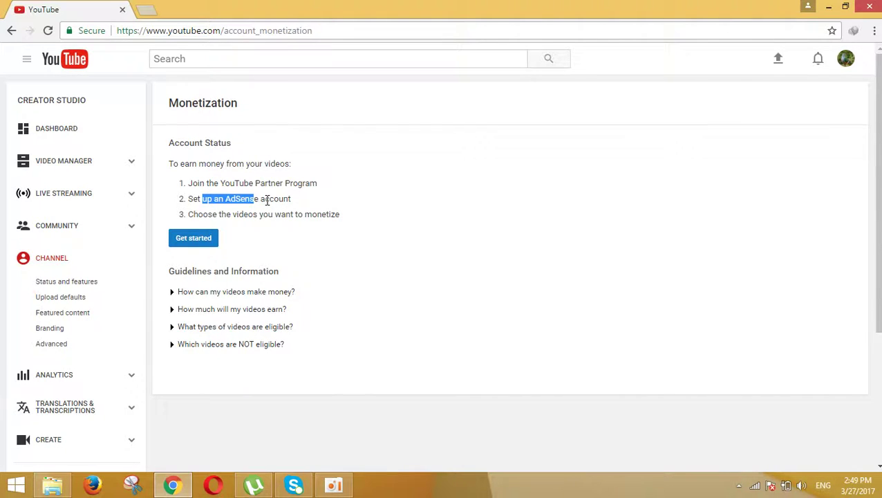
pyautogui.click(224, 216)
pyautogui.moveTo(224, 216); pyautogui.dragTo(289, 215)
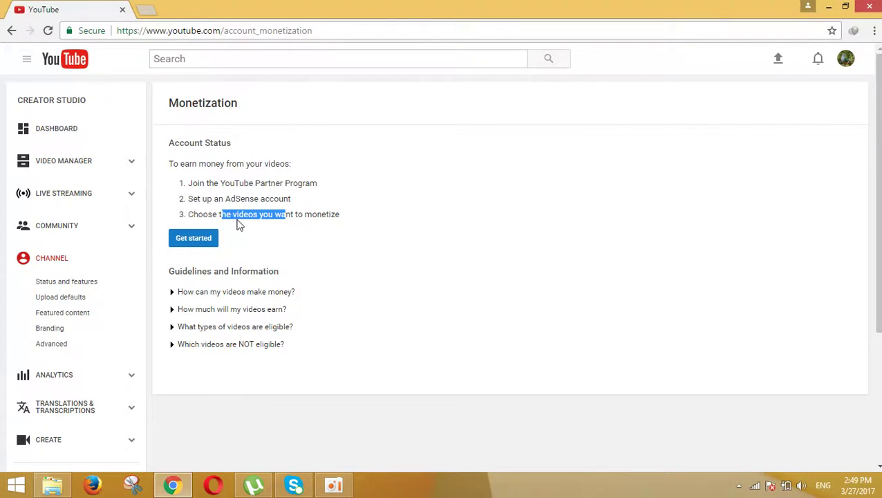
pyautogui.click(323, 218)
pyautogui.moveTo(322, 218); pyautogui.dragTo(241, 209)
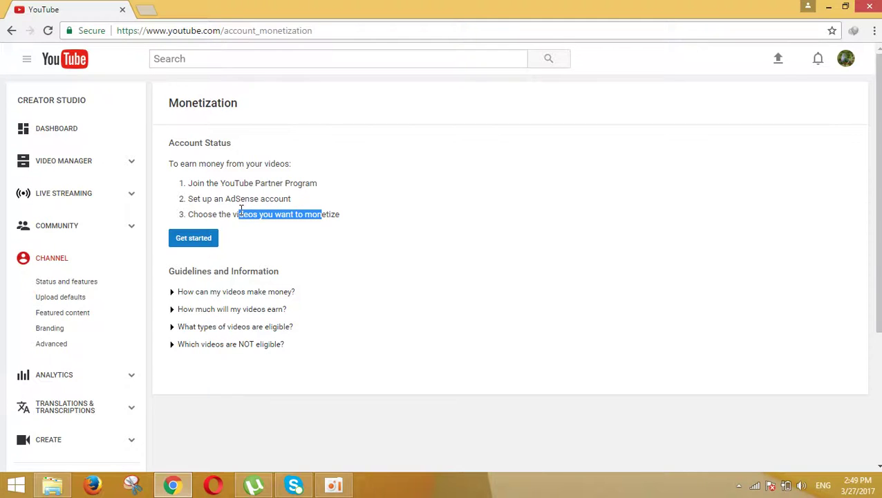
pyautogui.click(302, 220)
pyautogui.moveTo(302, 218); pyautogui.dragTo(339, 217)
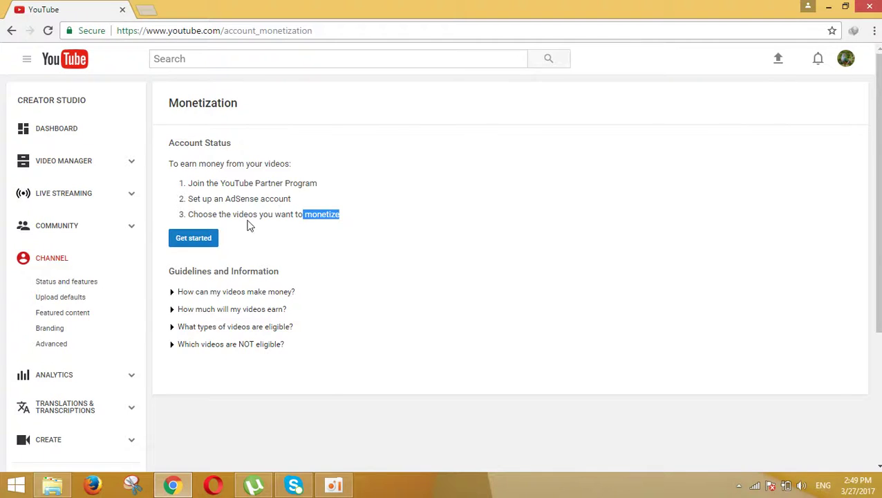
# - Highlight the AdSense account setup step, then start setup to open the YouTube Partner Program Terms
pyautogui.click(201, 199)
pyautogui.moveTo(201, 199); pyautogui.dragTo(291, 198)
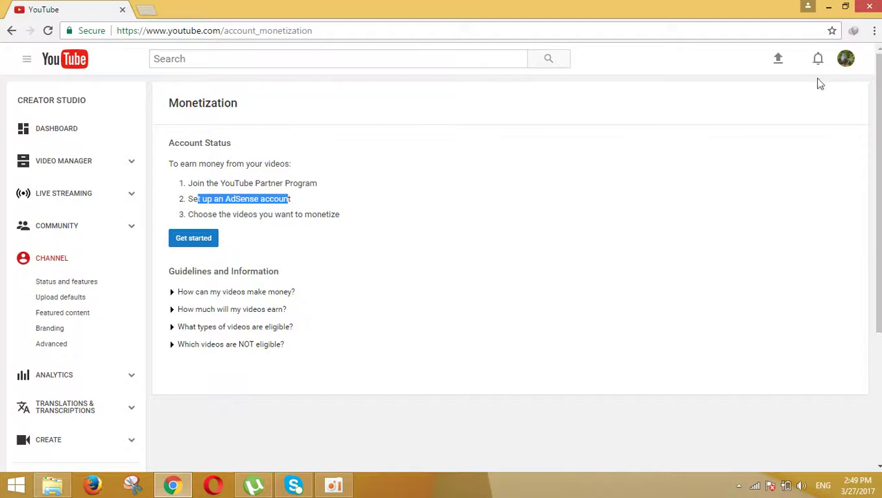
pyautogui.moveTo(260, 200); pyautogui.dragTo(230, 199)
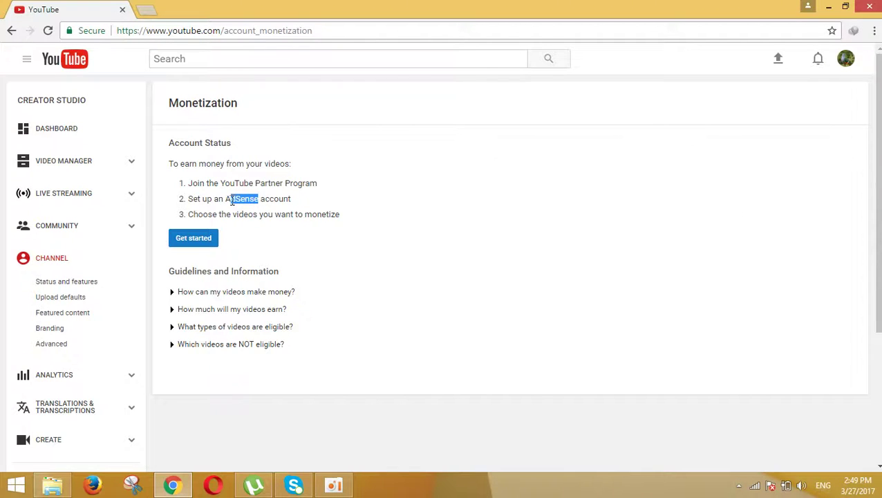
pyautogui.click(194, 240)
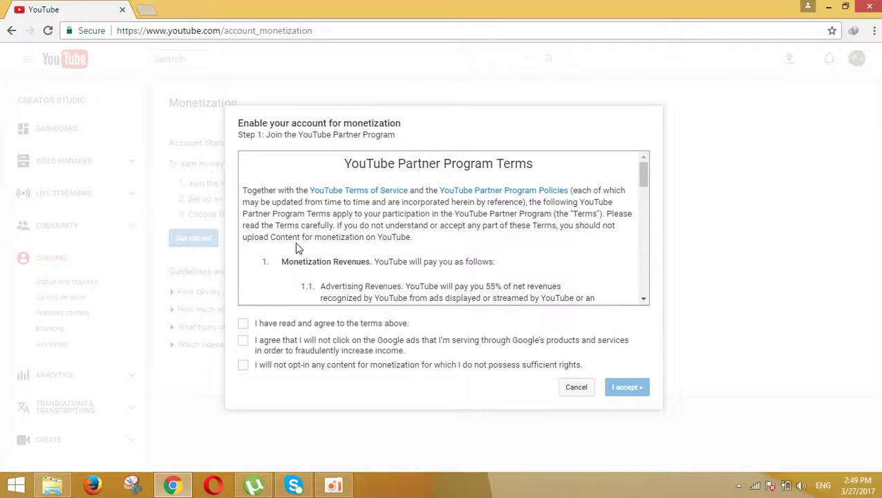
# - Agree to the Partner Program terms and to not clicking own ads fraudulently
pyautogui.moveTo(240, 123); pyautogui.dragTo(380, 121)
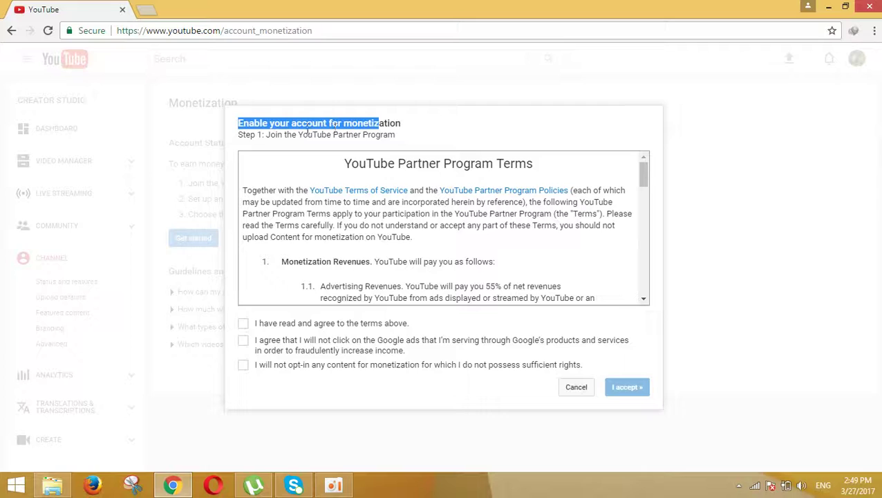
pyautogui.moveTo(267, 135); pyautogui.dragTo(361, 135)
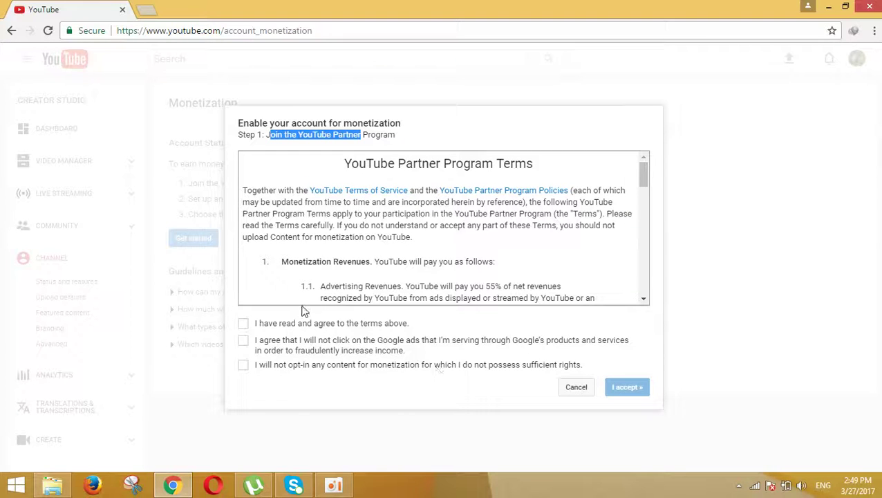
pyautogui.click(243, 328)
pyautogui.click(244, 343)
pyautogui.moveTo(644, 178); pyautogui.dragTo(632, 302)
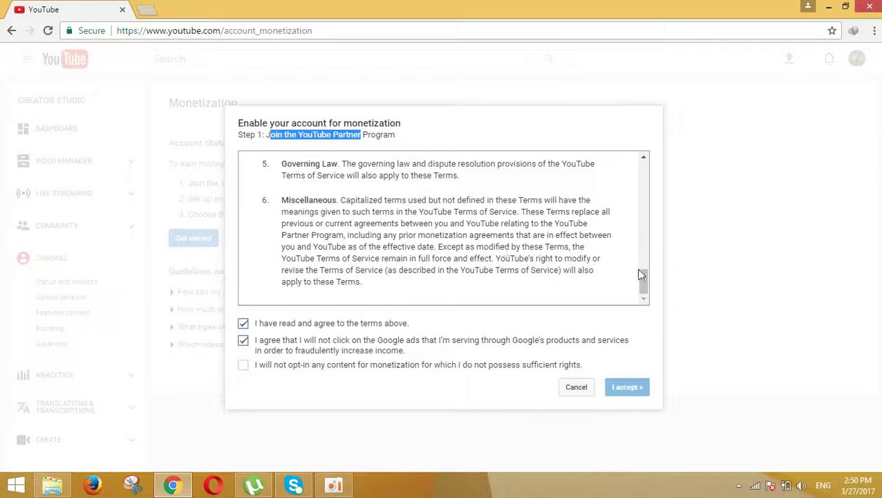
# - Review the closing terms clauses and tick 'I will not opt-in any content…' agreement
pyautogui.click(420, 219)
pyautogui.moveTo(420, 212); pyautogui.dragTo(450, 222)
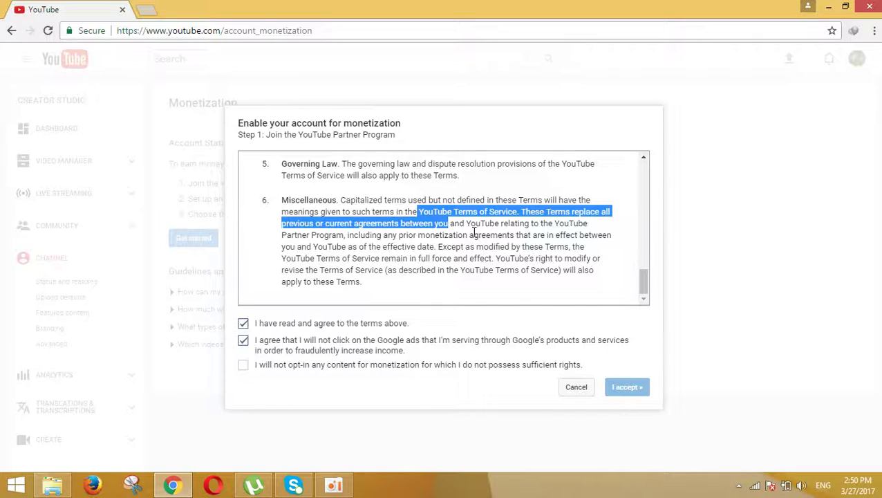
pyautogui.moveTo(472, 234); pyautogui.dragTo(535, 258)
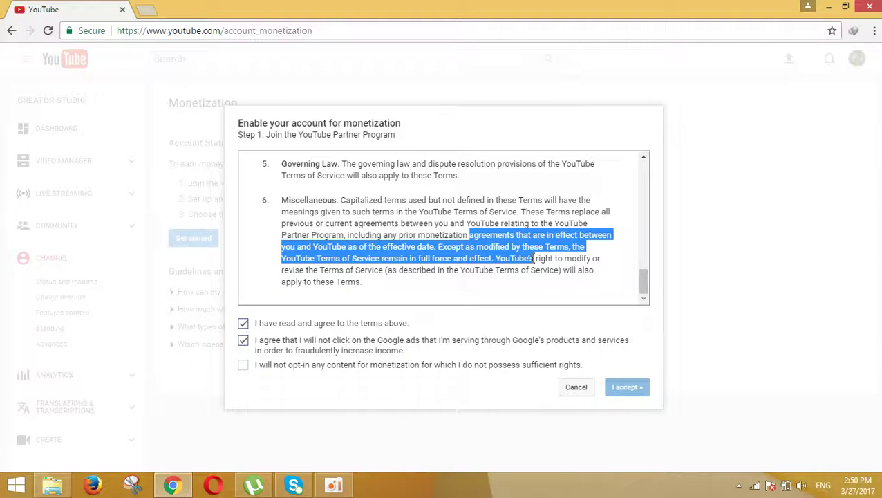
pyautogui.click(270, 203)
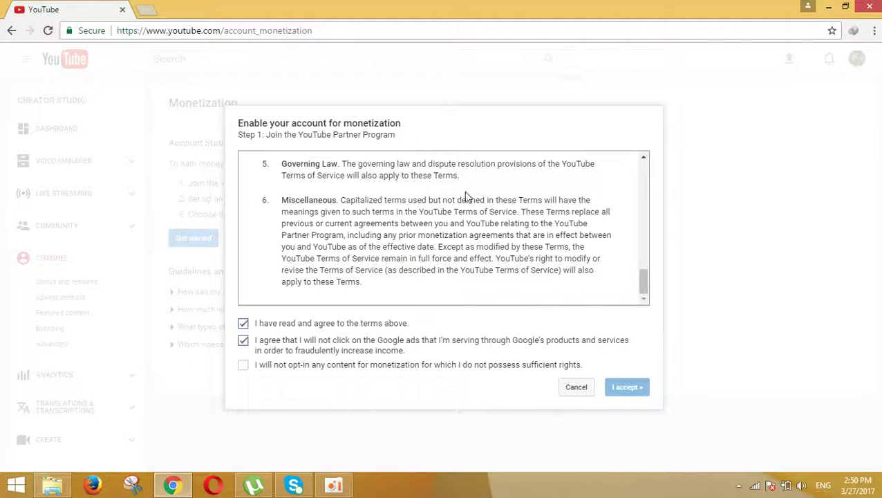
pyautogui.scroll(10, 460, 222)
pyautogui.scroll(5, 458, 228)
pyautogui.scroll(-15, 456, 233)
pyautogui.scroll(-3, 457, 236)
pyautogui.click(243, 366)
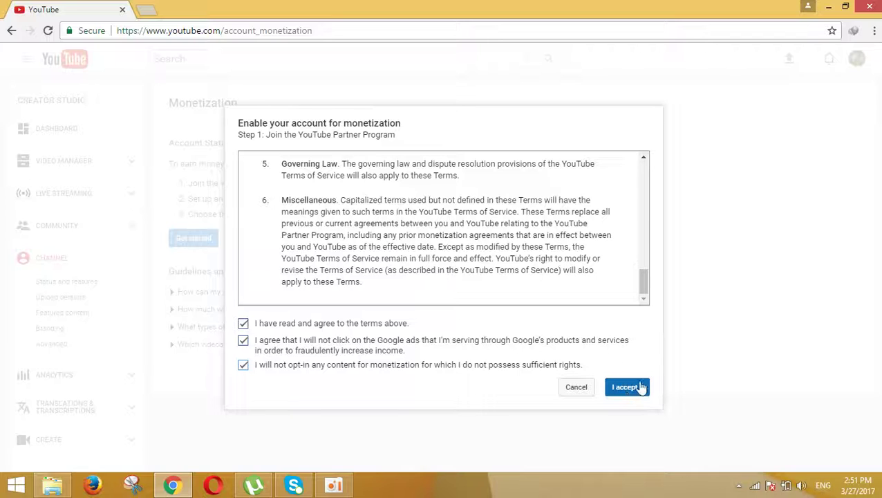
# - Scroll through the full Partner Program terms and accept them with I accept
pyautogui.moveTo(644, 290)
pyautogui.mouseDown()
pyautogui.moveTo(662, 193)
pyautogui.moveTo(655, 177)
pyautogui.moveTo(650, 298)
pyautogui.mouseUp()
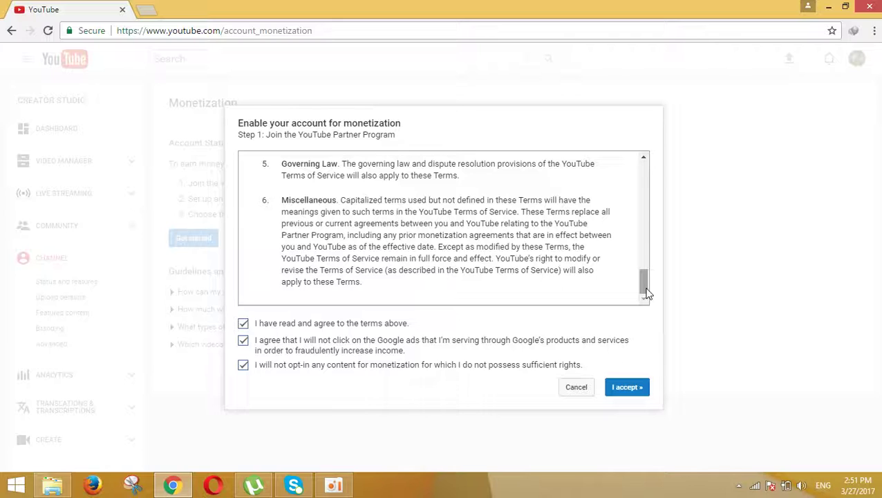
pyautogui.moveTo(647, 294); pyautogui.dragTo(650, 249)
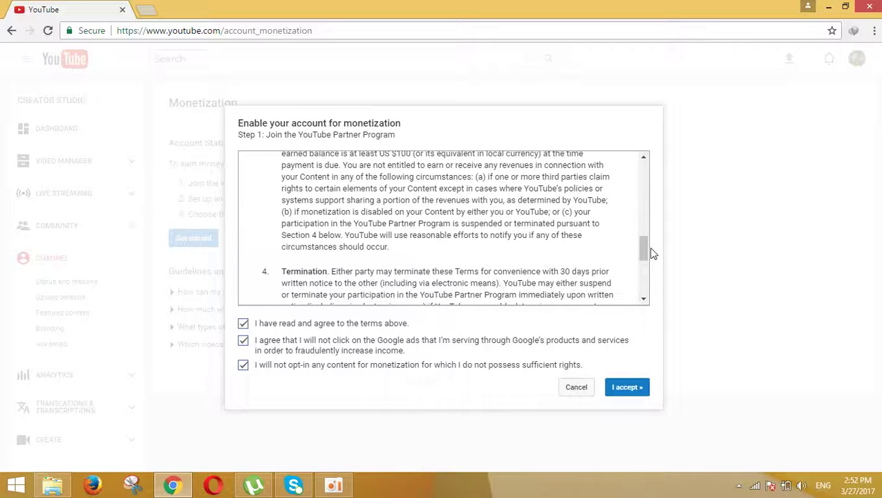
pyautogui.moveTo(642, 255)
pyautogui.mouseDown()
pyautogui.moveTo(643, 178)
pyautogui.moveTo(648, 295)
pyautogui.moveTo(648, 250)
pyautogui.mouseUp()
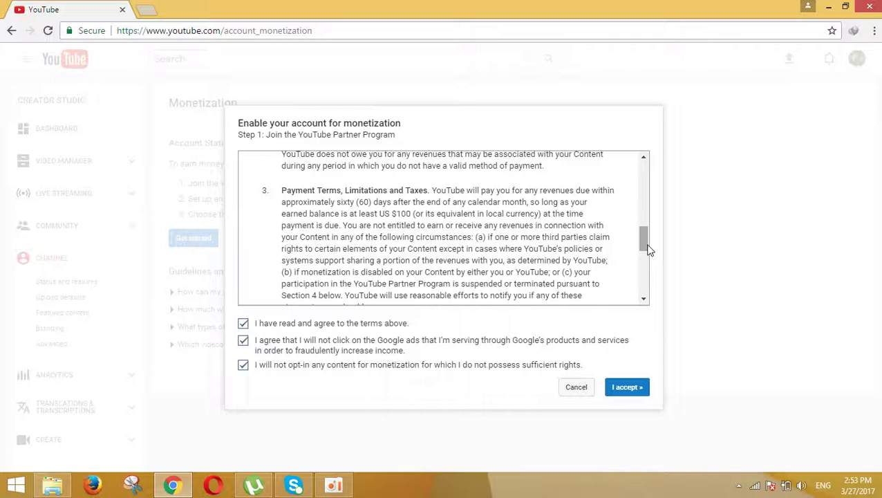
pyautogui.moveTo(640, 240); pyautogui.dragTo(641, 227)
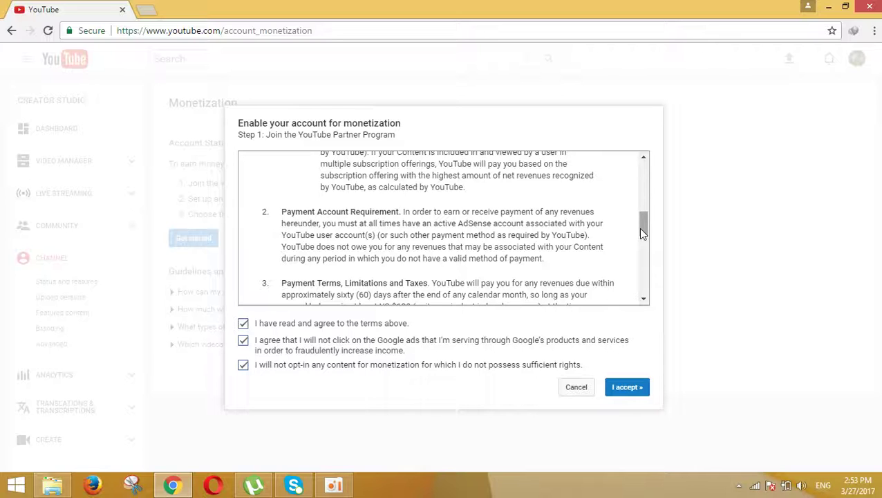
pyautogui.moveTo(642, 233); pyautogui.dragTo(644, 287)
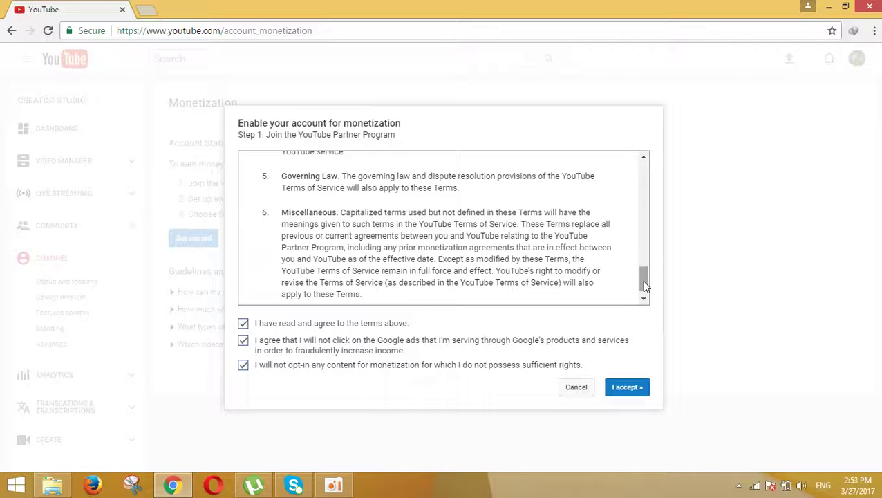
pyautogui.moveTo(643, 282); pyautogui.dragTo(656, 188)
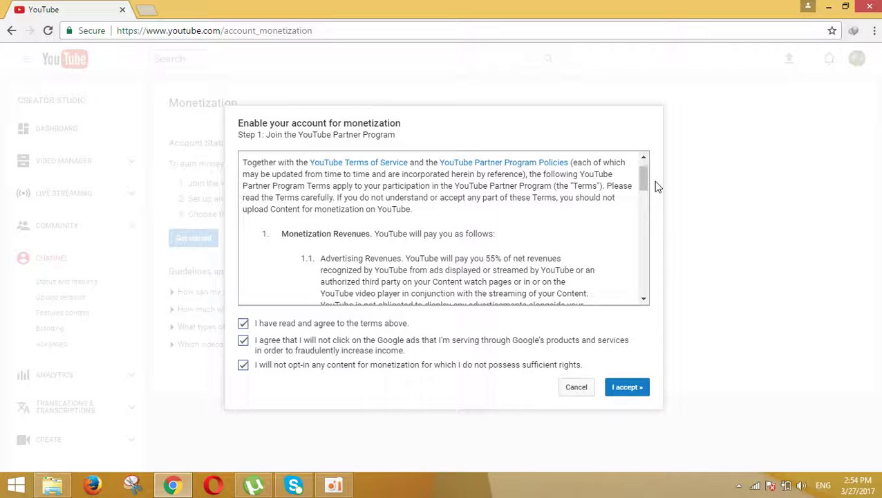
pyautogui.moveTo(641, 177); pyautogui.dragTo(644, 291)
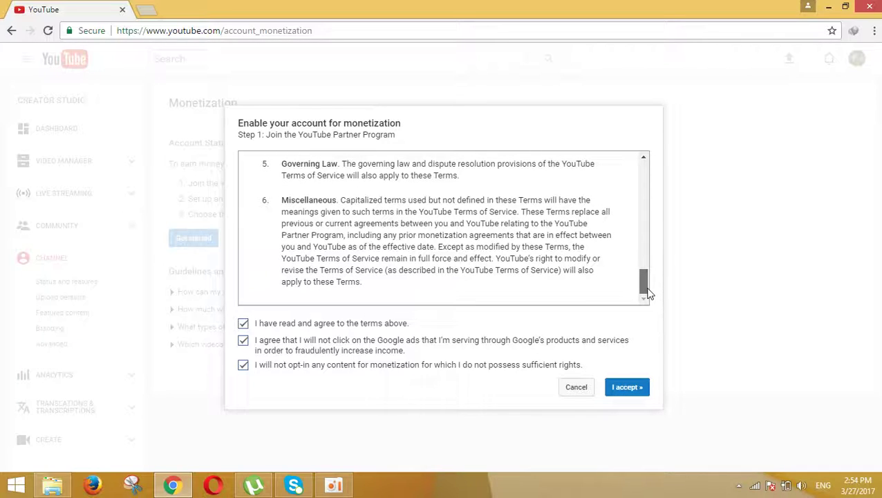
pyautogui.click(629, 389)
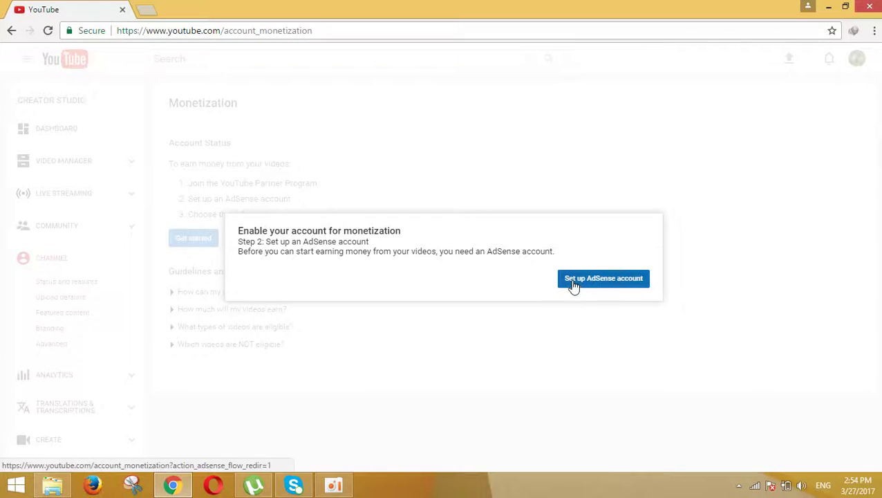
# - Choose Set up AdSense account in Step 2 of the monetization dialog
pyautogui.click(631, 283)
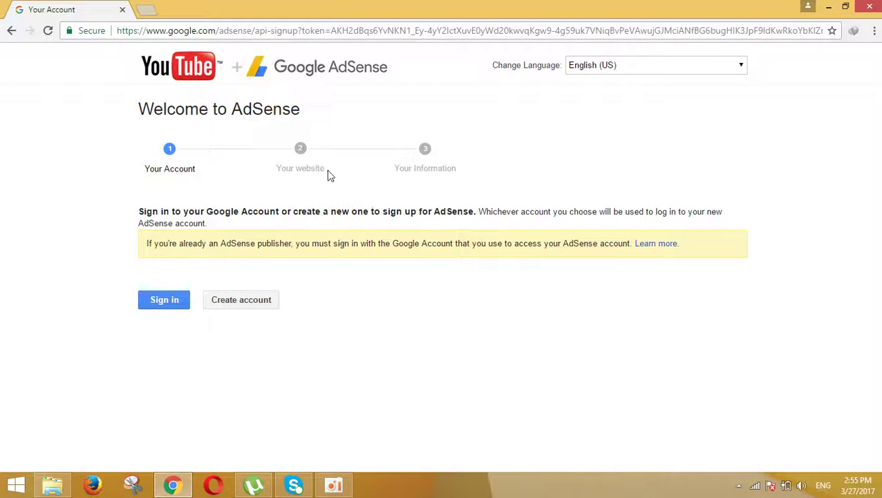
# - Sign in to AdSense with the existing Google account
pyautogui.click(166, 305)
pyautogui.click(167, 302)
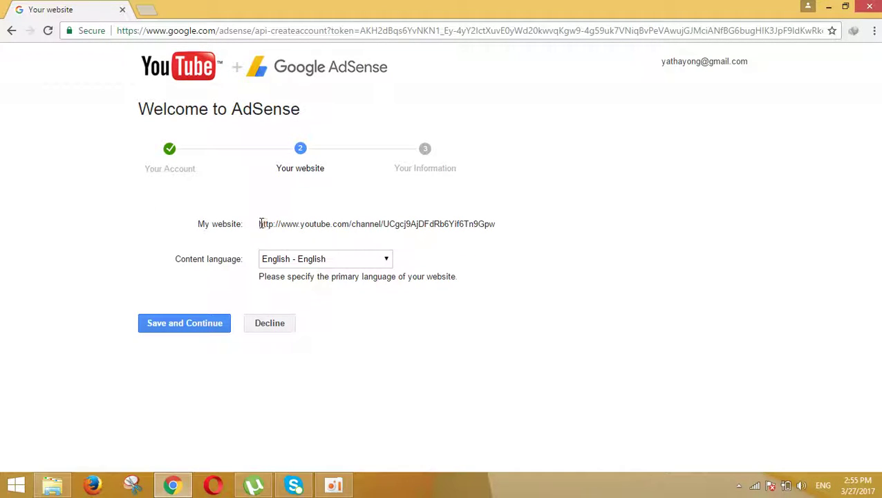
# - Keep the channel URL as website and English - English as content language, then save
pyautogui.moveTo(261, 223); pyautogui.dragTo(493, 226)
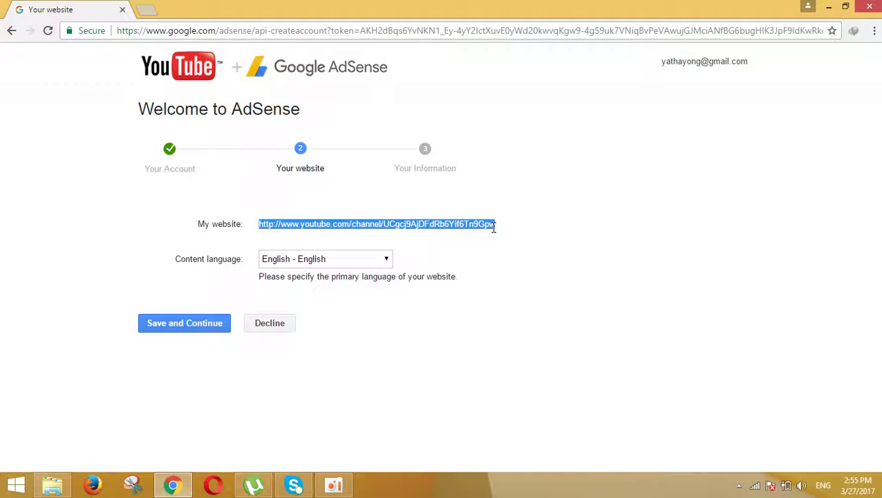
pyautogui.click(258, 224)
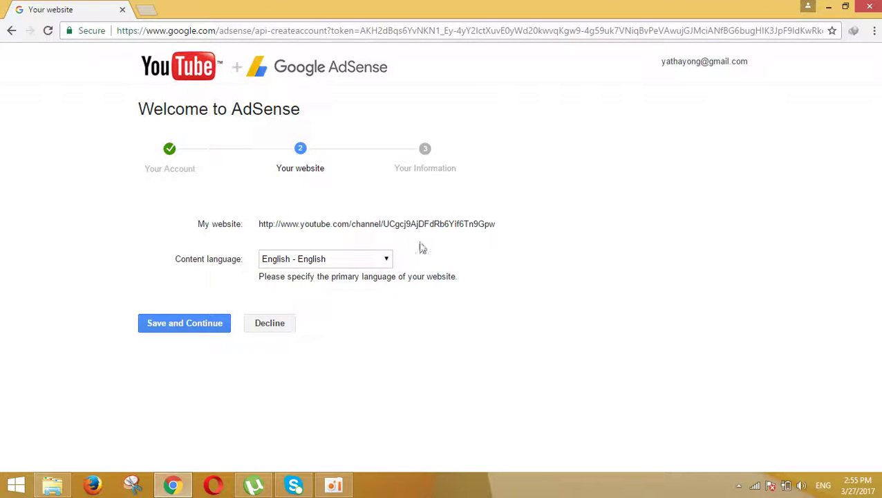
pyautogui.click(386, 260)
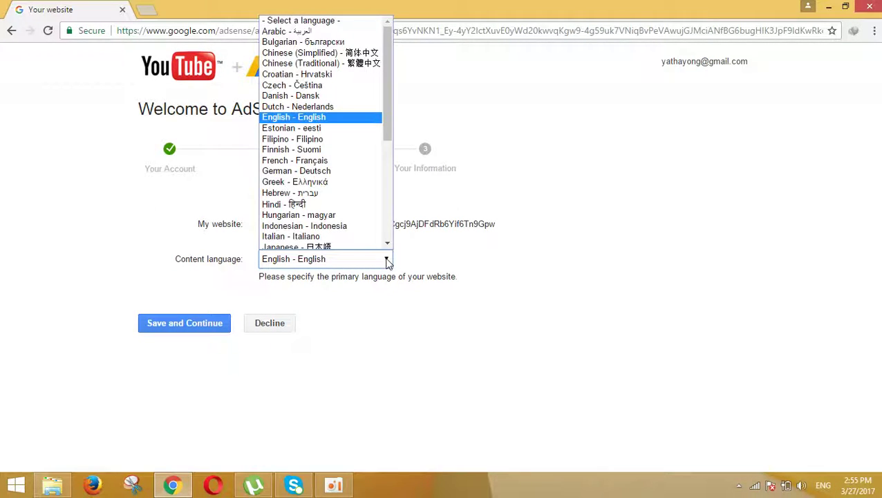
pyautogui.click(318, 114)
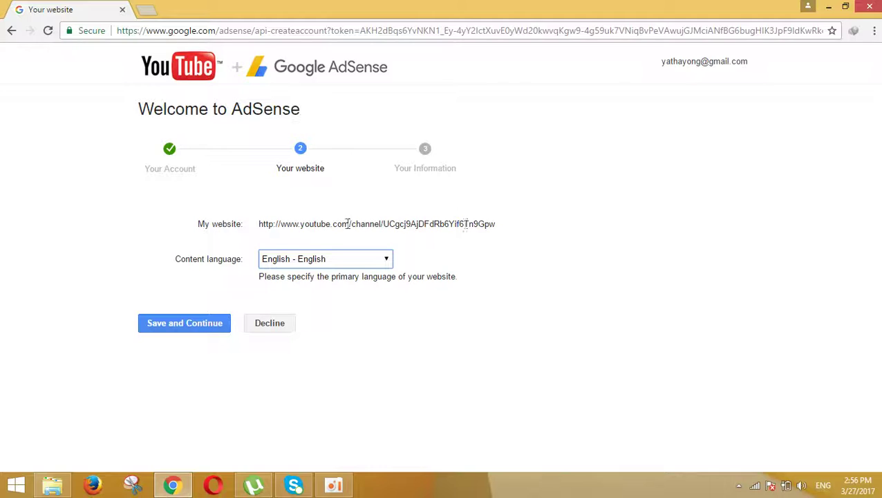
pyautogui.click(197, 331)
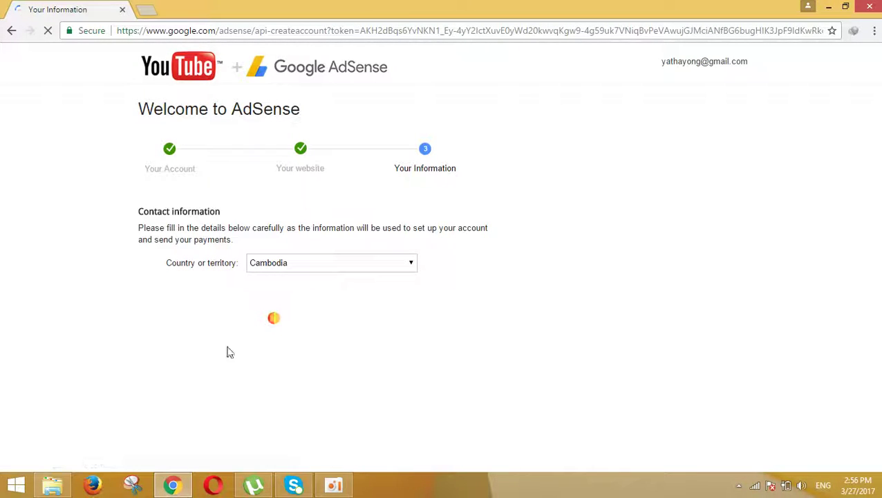
# - Bring up the oCam recorder window and minimize it to return to the AdSense form
pyautogui.click(336, 489)
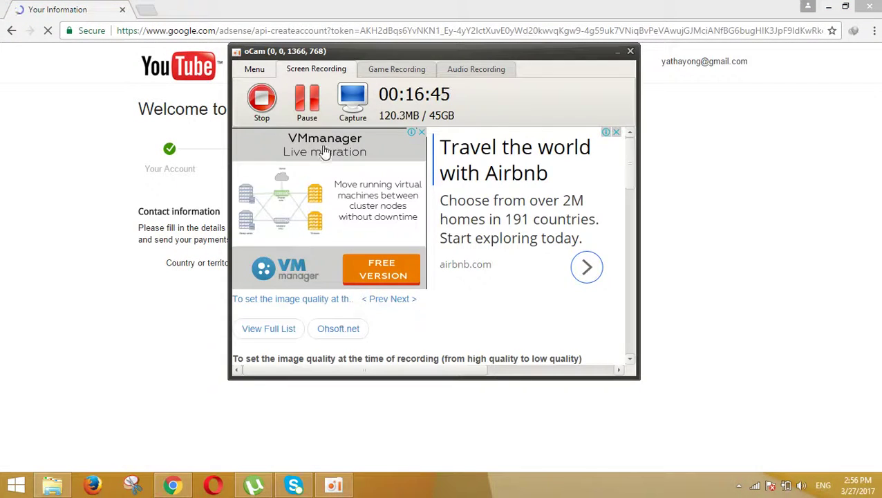
pyautogui.click(619, 54)
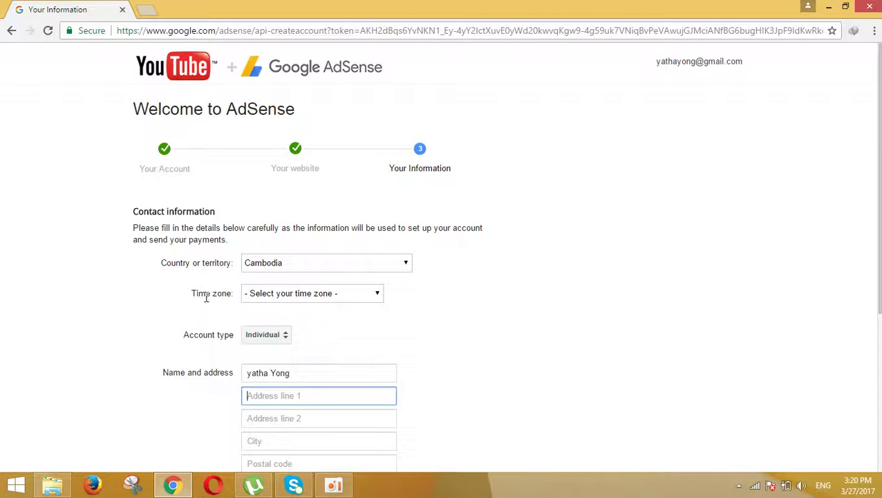
# - Pick (UTC+07:00) Bangkok from the Time zone list in the contact form
pyautogui.click(377, 299)
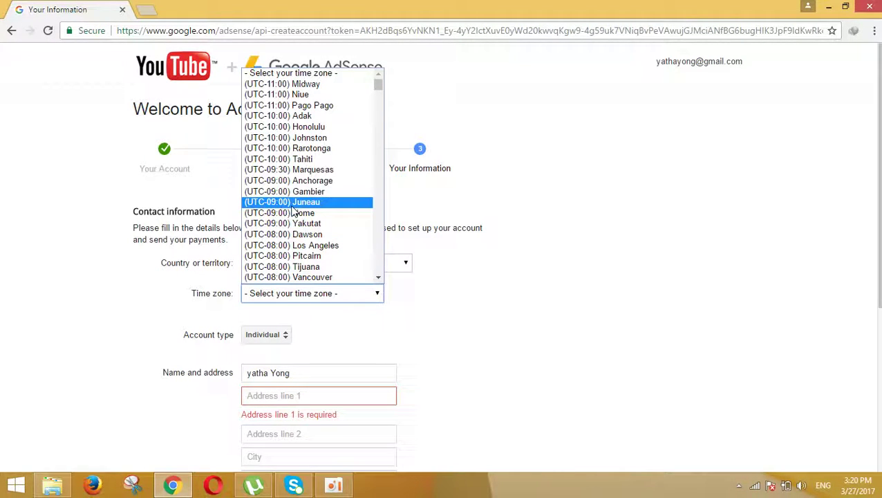
pyautogui.scroll(-20, 293, 211)
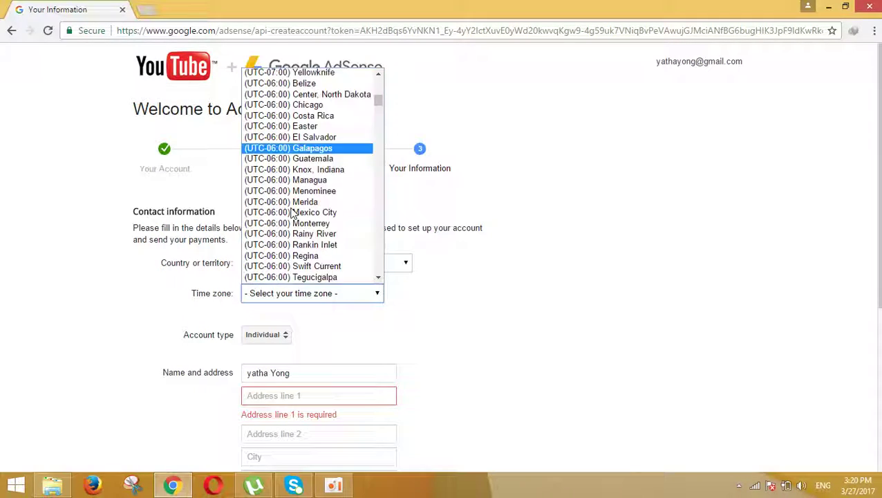
pyautogui.scroll(-12, 294, 211)
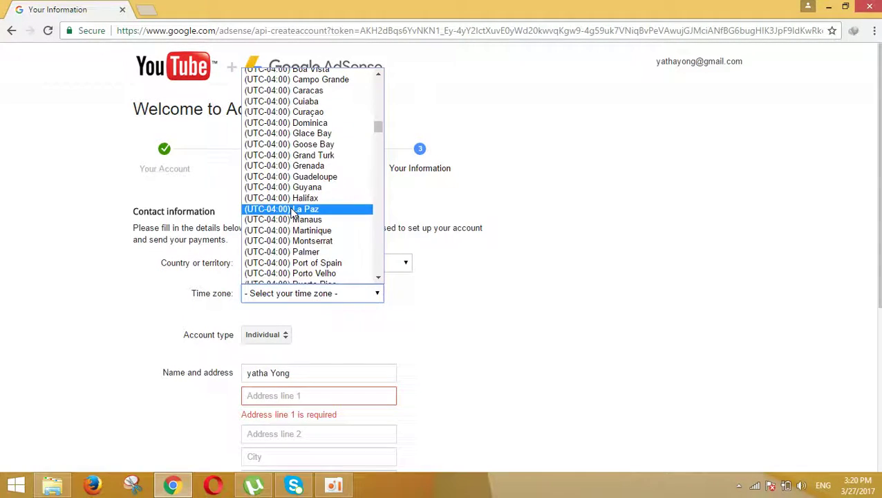
pyautogui.scroll(-20, 293, 215)
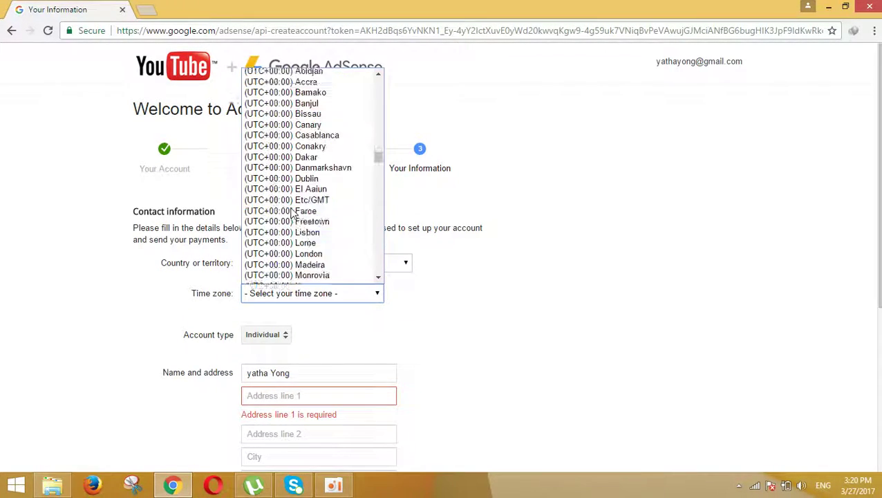
pyautogui.scroll(-13, 293, 213)
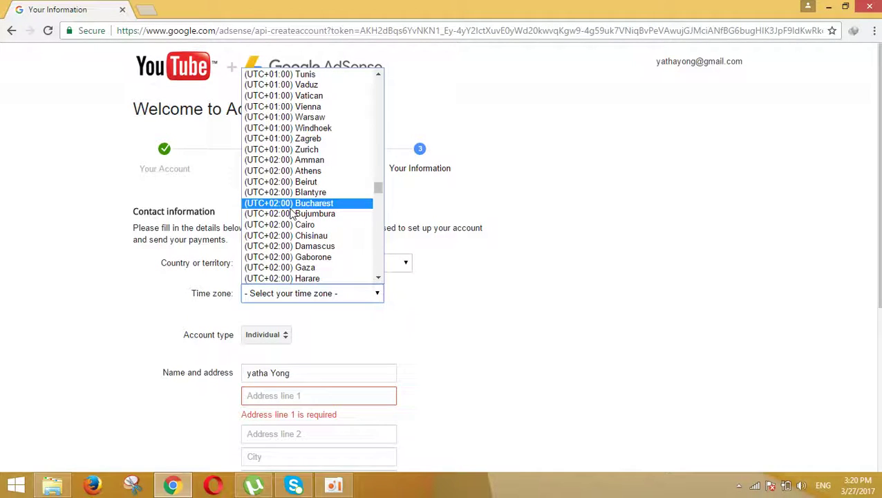
pyautogui.scroll(-18, 293, 214)
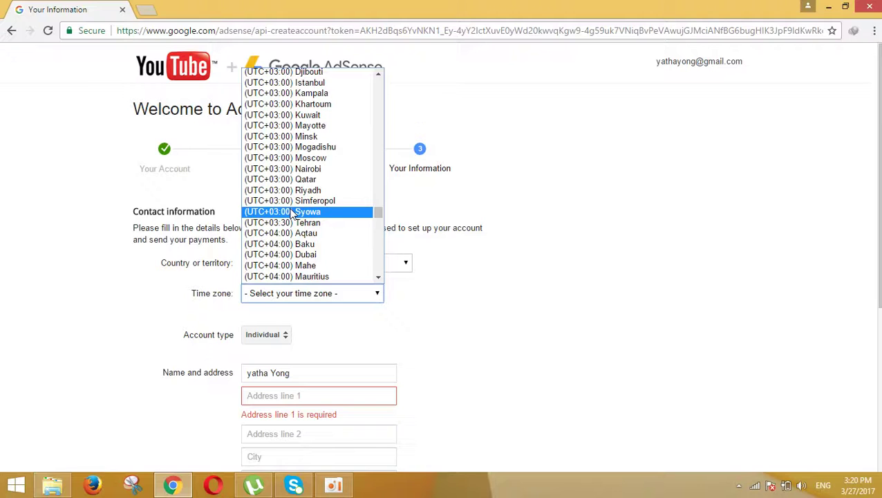
pyautogui.scroll(-20, 293, 214)
pyautogui.scroll(6, 293, 214)
pyautogui.scroll(-4, 293, 214)
pyautogui.scroll(4, 293, 217)
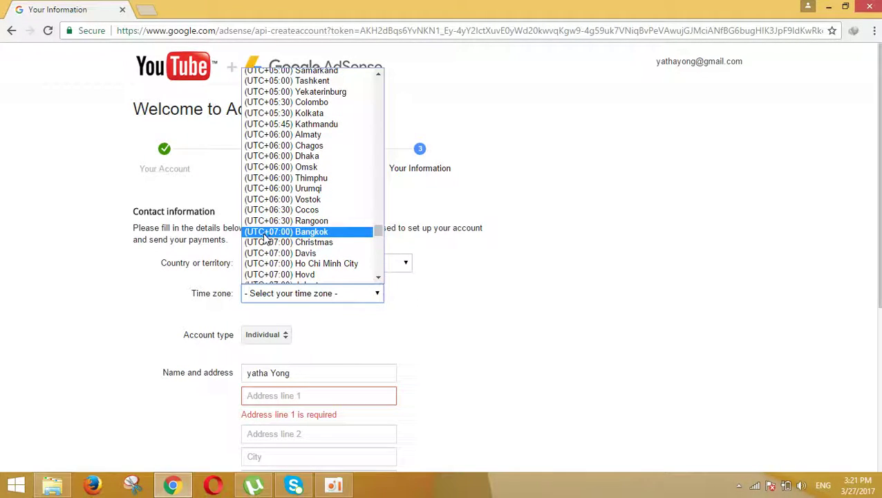
pyautogui.click(325, 234)
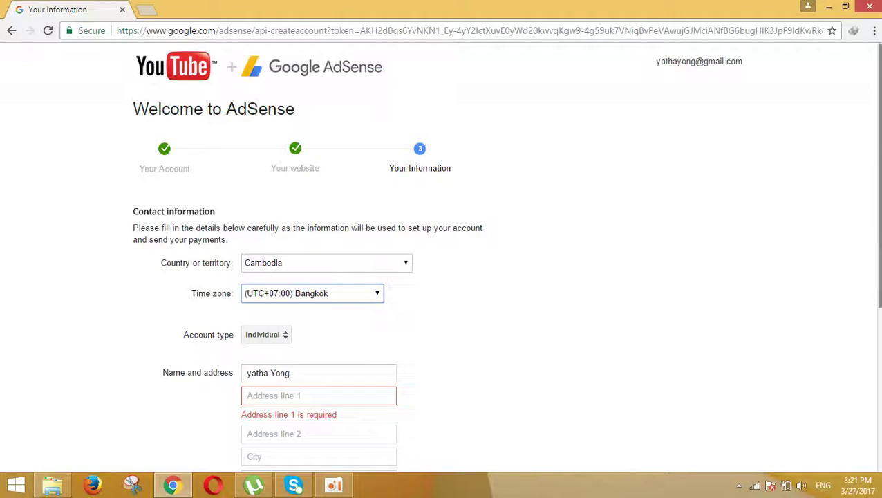
# - Check the name and Address line 1 fields, then start a new browser tab
pyautogui.scroll(-1, 875, 173)
pyautogui.scroll(-3, 880, 211)
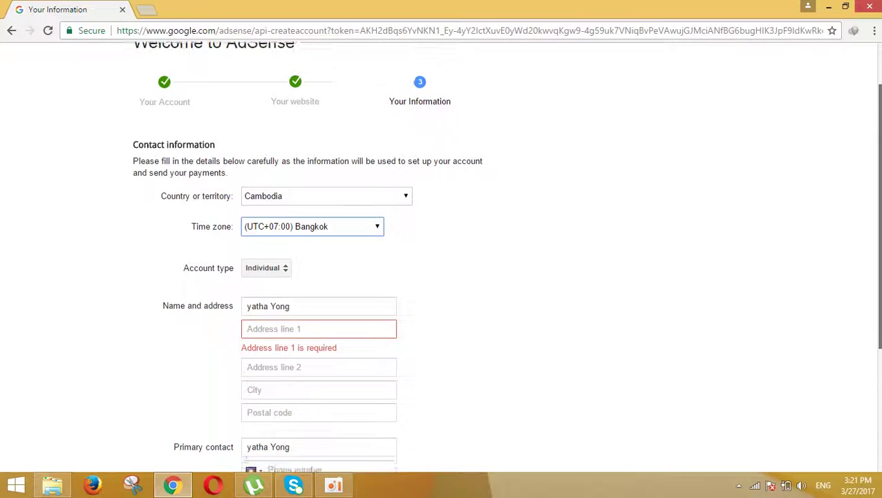
pyautogui.scroll(-1, 880, 211)
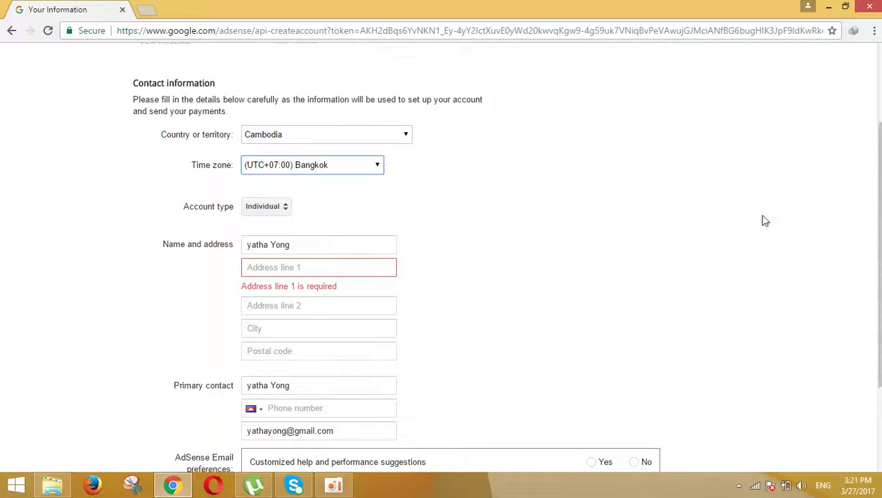
pyautogui.click(327, 266)
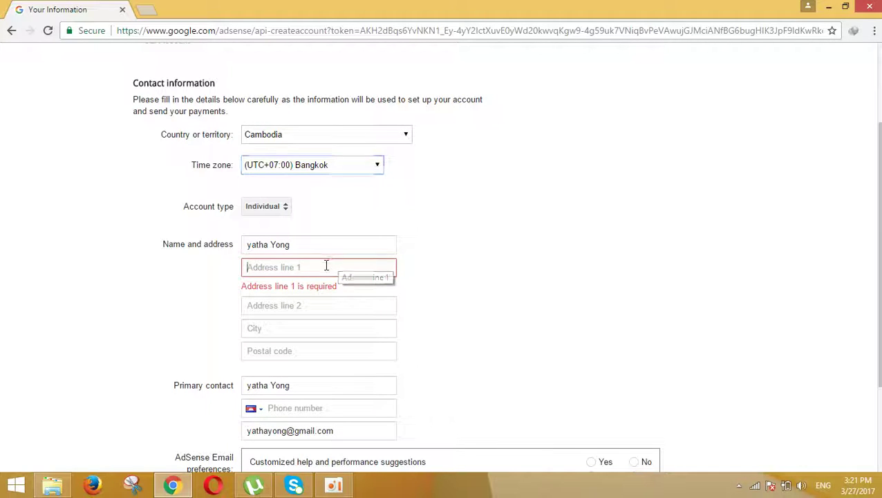
pyautogui.click(275, 239)
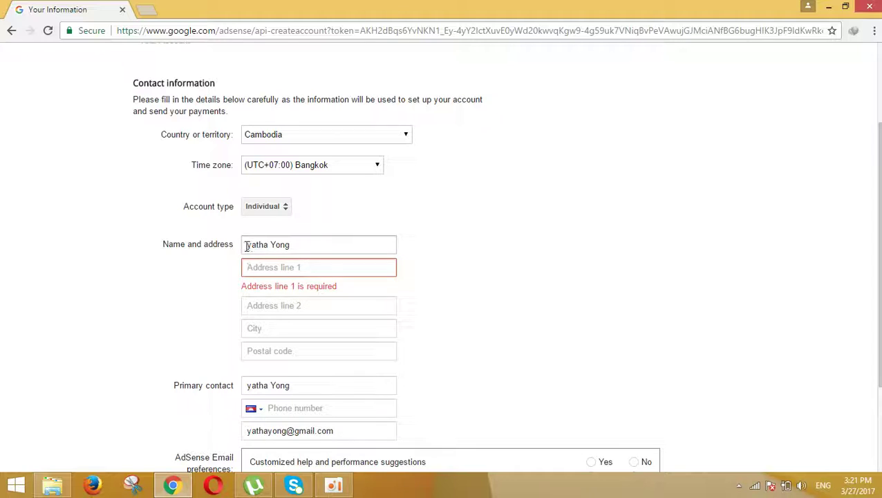
pyautogui.moveTo(320, 247); pyautogui.dragTo(248, 249)
pyautogui.click(303, 250)
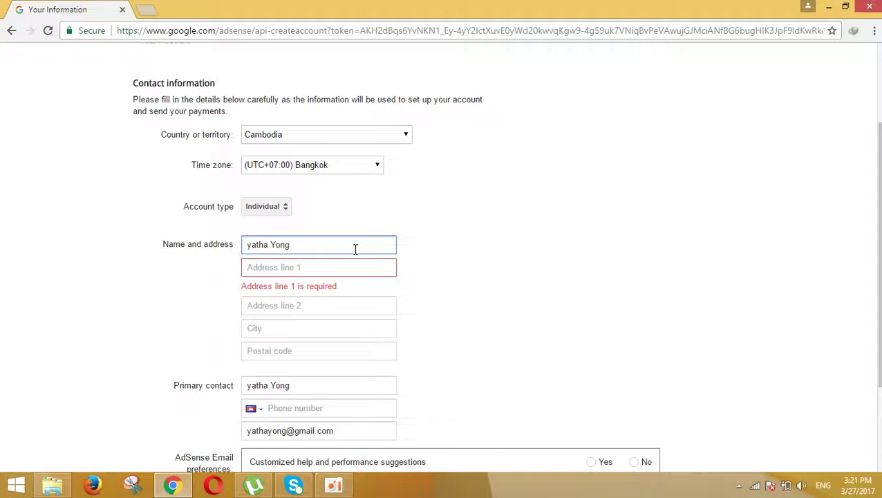
pyautogui.click(289, 269)
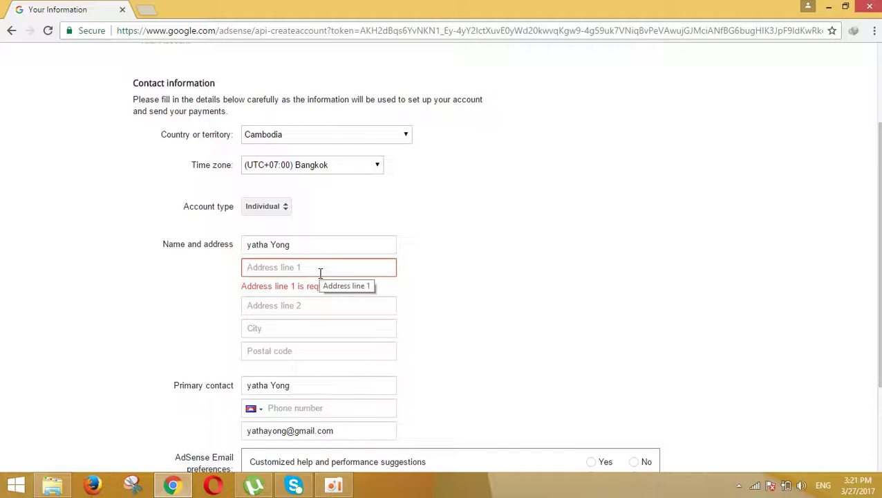
pyautogui.click(147, 11)
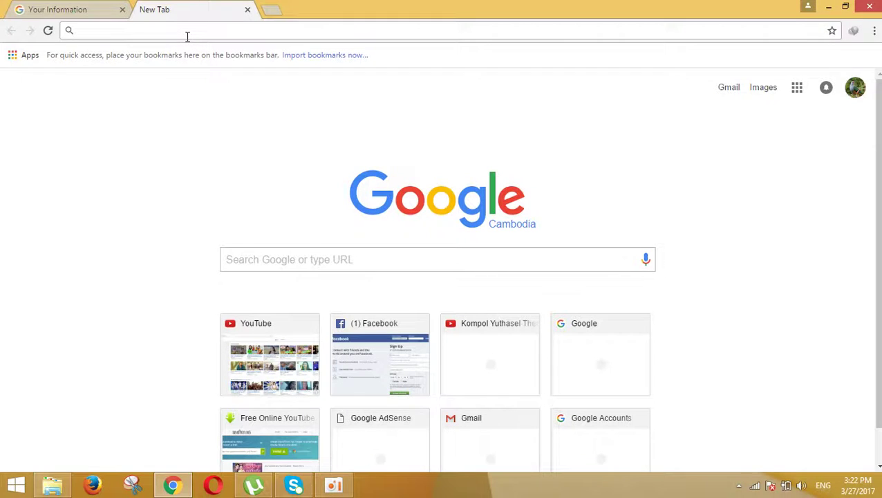
# - Search Google Cambodia for 'battambang postal code' and open the GeoPostcodes Battambang result
pyautogui.write('google.com.kh')
pyautogui.press('Return')
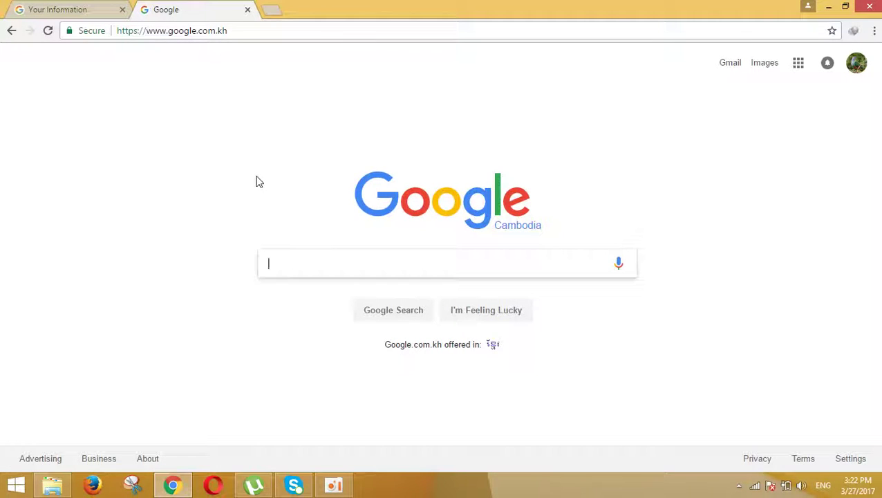
pyautogui.write('batt')
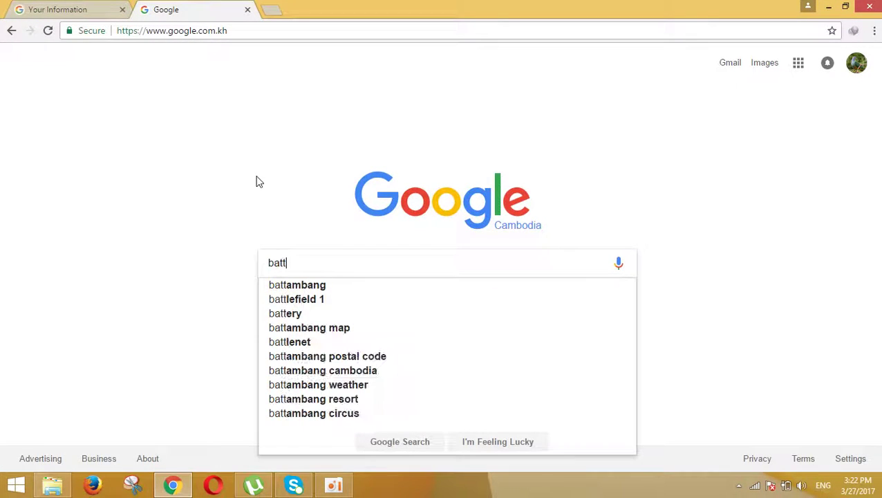
pyautogui.write('a')
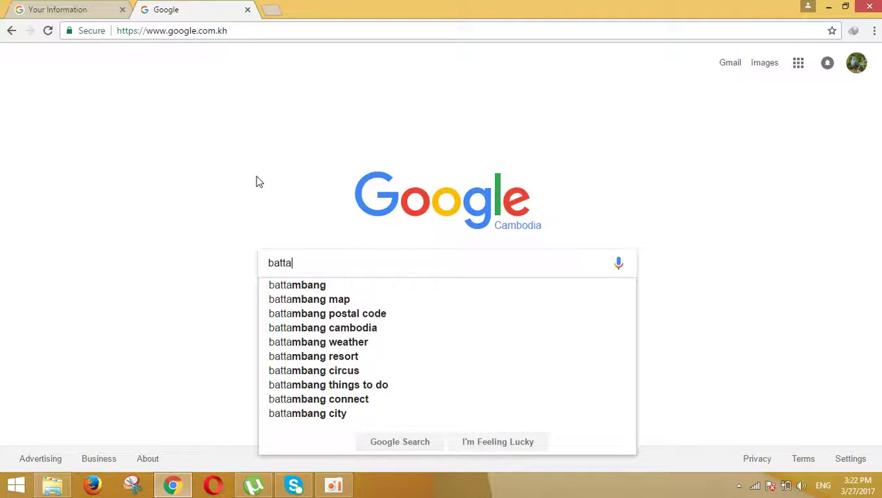
pyautogui.press('Down')
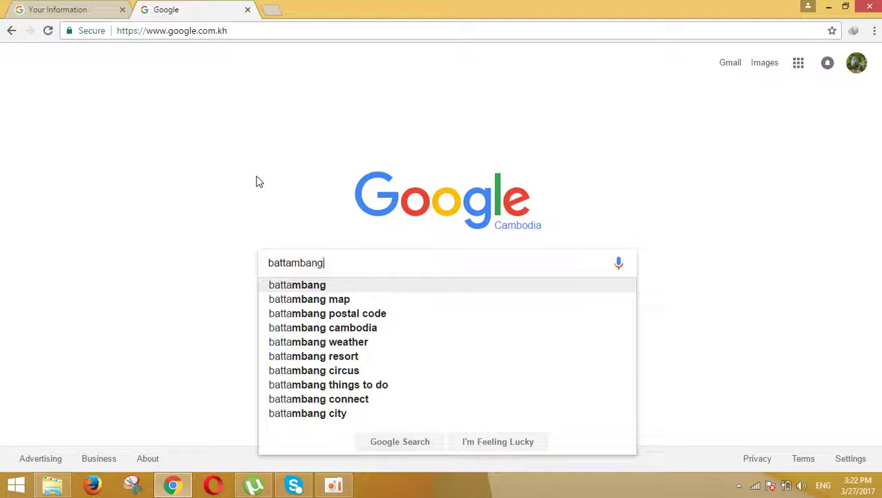
pyautogui.click(356, 315)
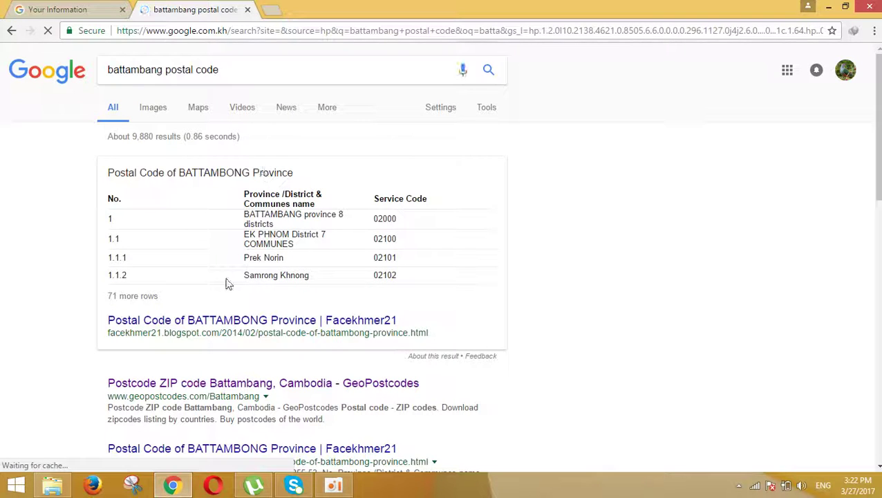
pyautogui.click(216, 389)
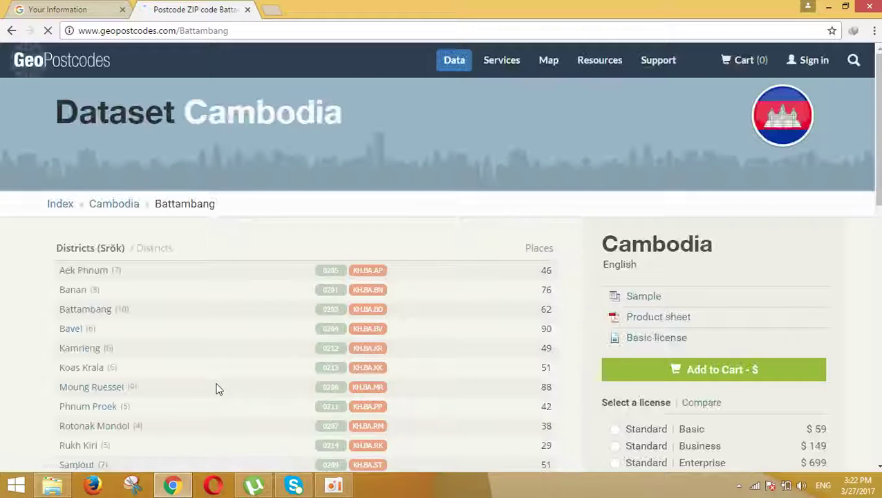
# - Drill down to the OMal commune places and select 'Boeng Reang' (postal code 02357)
pyautogui.click(100, 313)
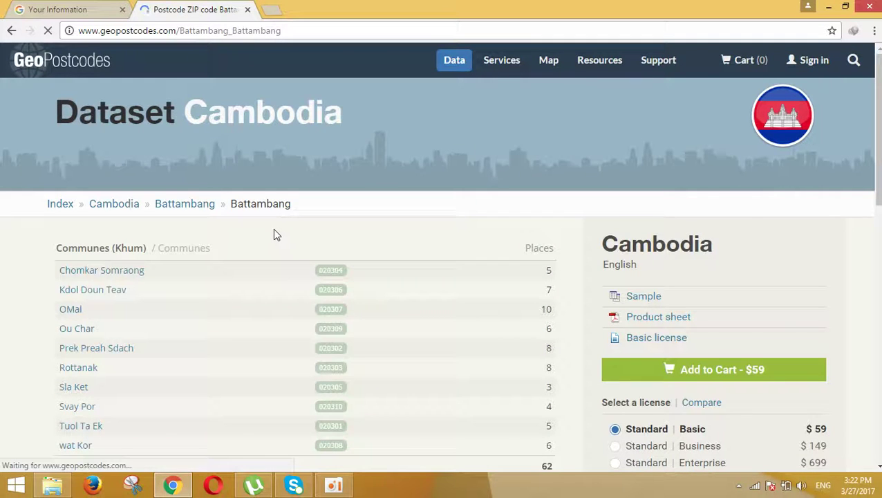
pyautogui.scroll(-1, 126, 297)
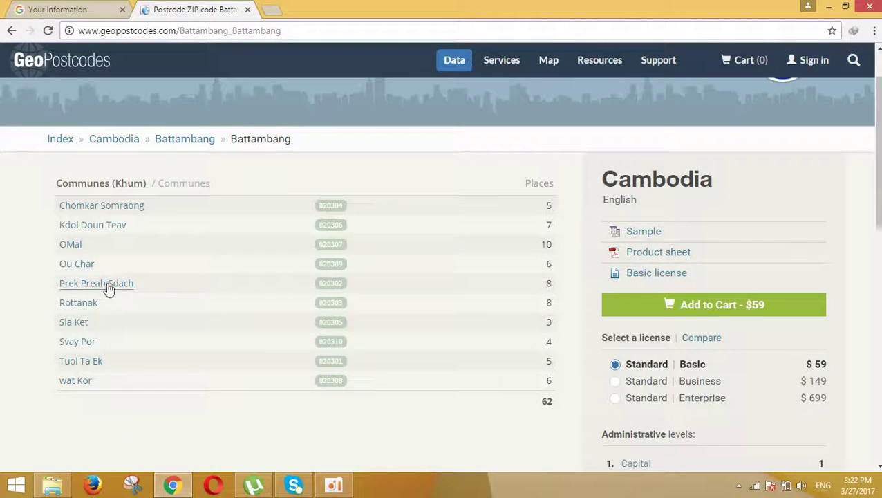
pyautogui.click(72, 246)
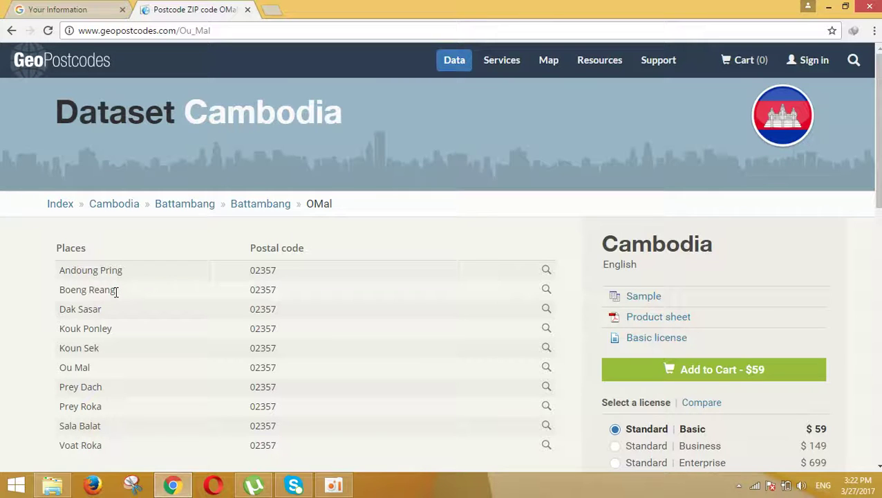
pyautogui.moveTo(115, 290); pyautogui.dragTo(60, 291)
pyautogui.hotkey('ctrl', 'c')
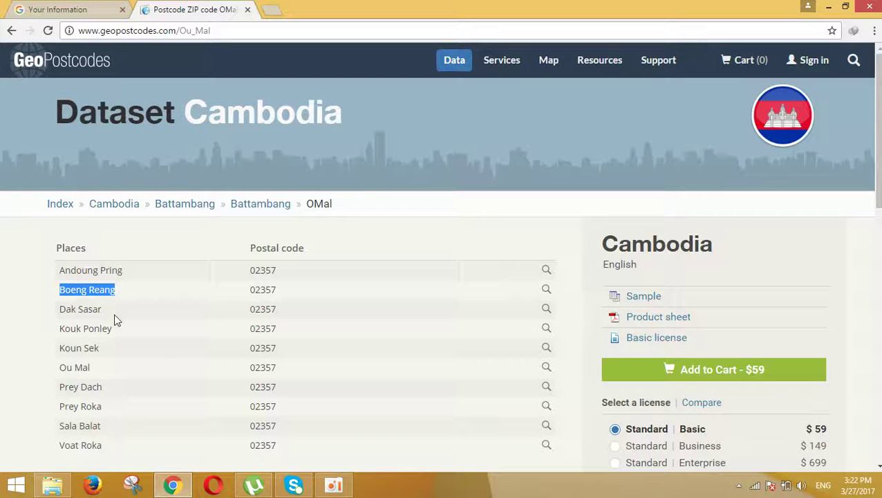
# - Fill Address line 1 with street 'St.57', the copied Boeng Reang place name and 'Village'
pyautogui.rightClick(97, 282)
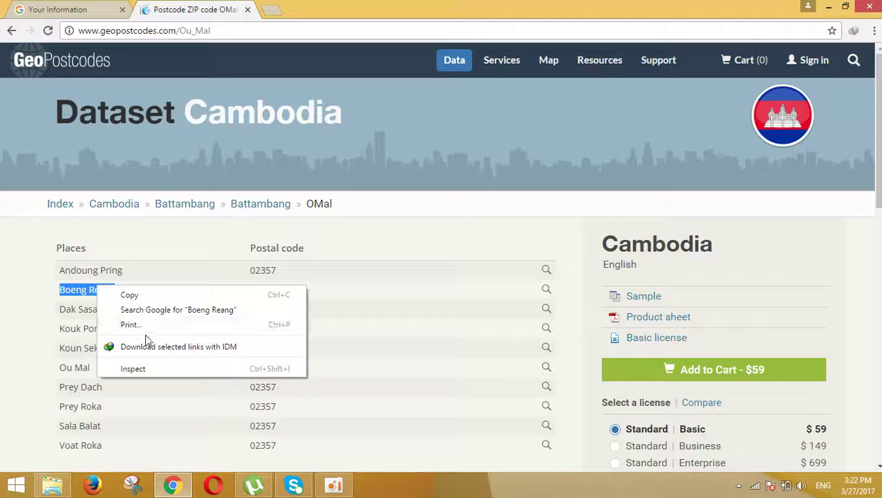
pyautogui.click(157, 298)
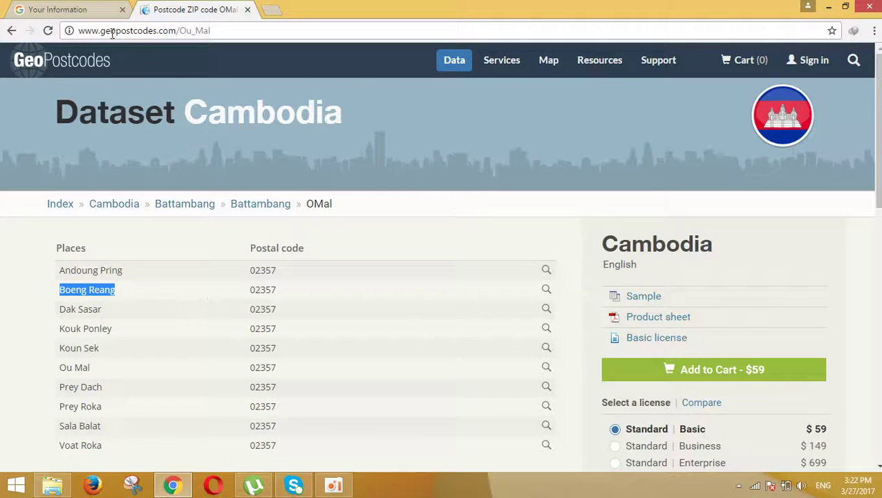
pyautogui.click(69, 11)
pyautogui.rightClick(262, 269)
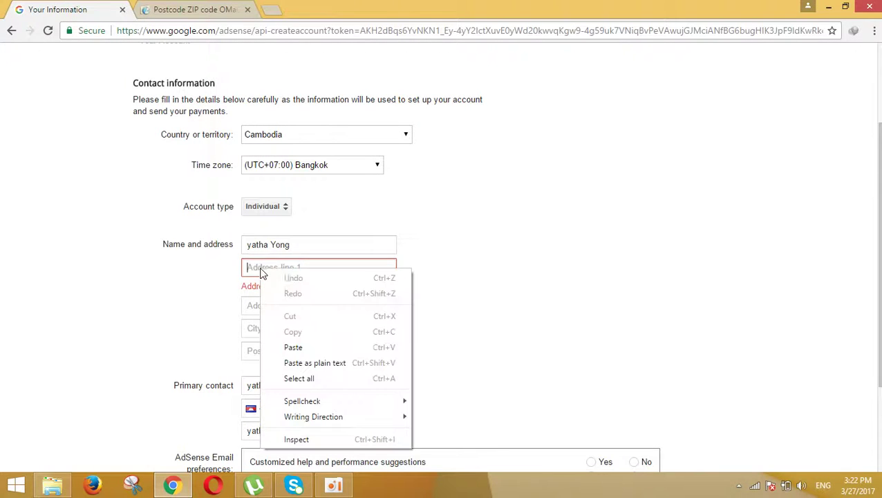
pyautogui.click(293, 347)
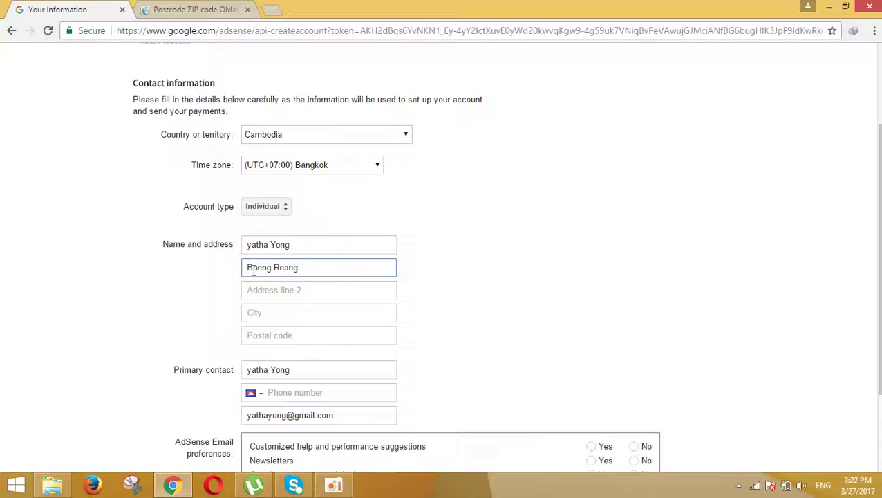
pyautogui.write('St.57.')
pyautogui.click(337, 274)
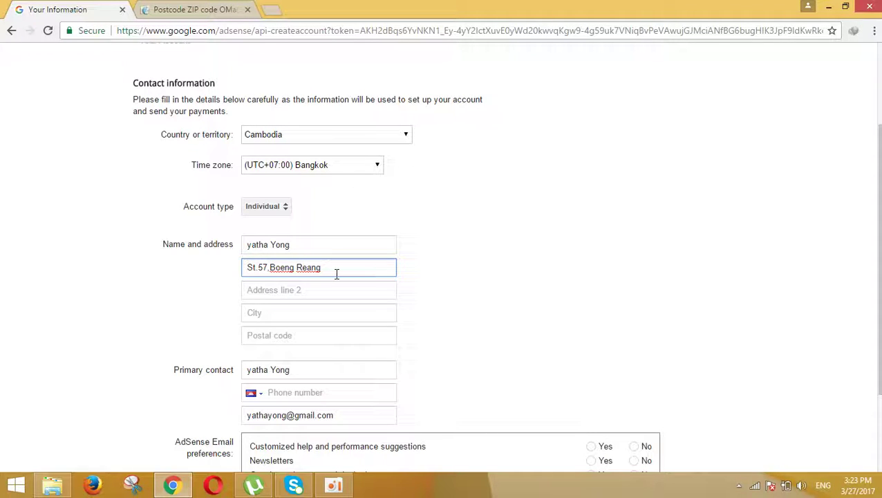
pyautogui.write('Village')
pyautogui.click(312, 287)
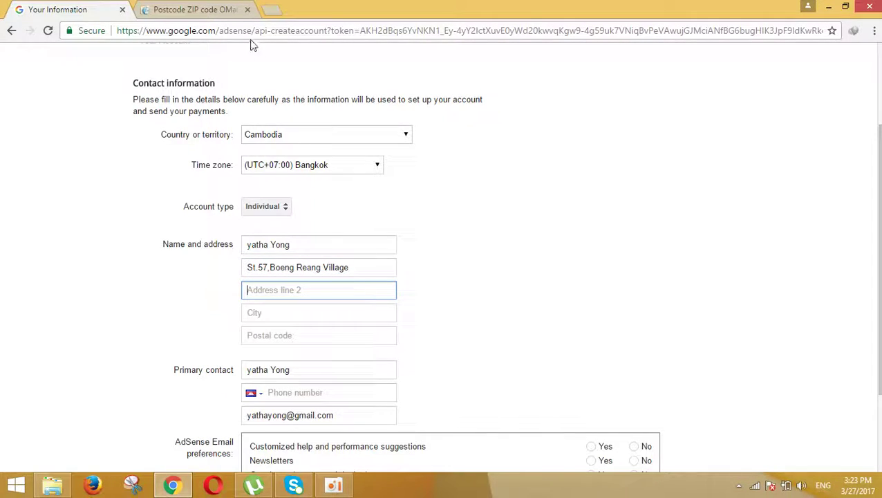
# - Copy postal code 02357 from GeoPostcodes into the AdSense Postal code field
pyautogui.click(194, 10)
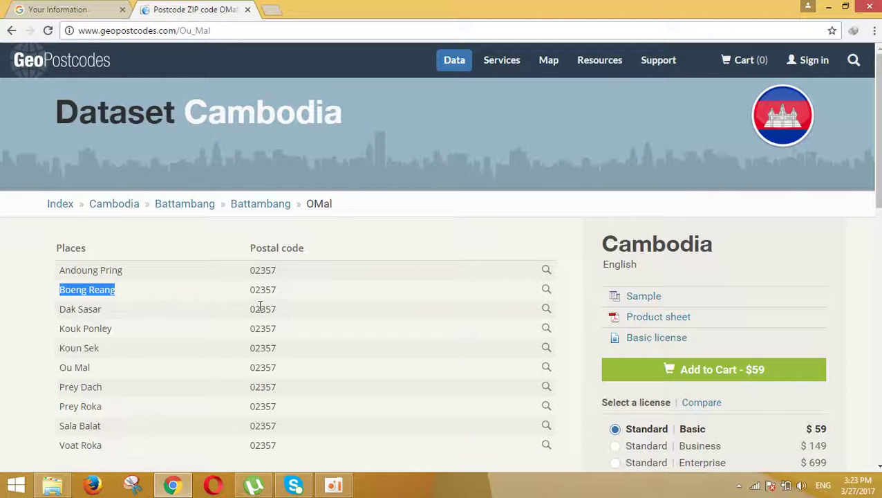
pyautogui.moveTo(280, 296); pyautogui.dragTo(251, 290)
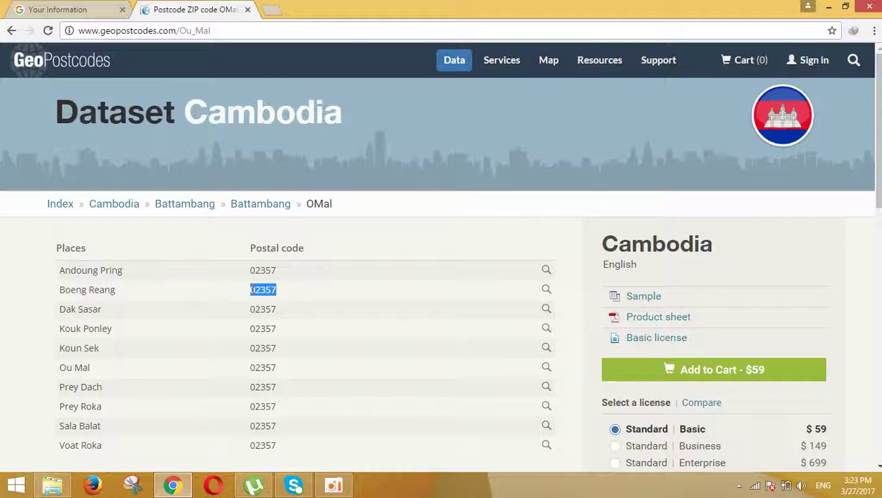
pyautogui.rightClick(253, 291)
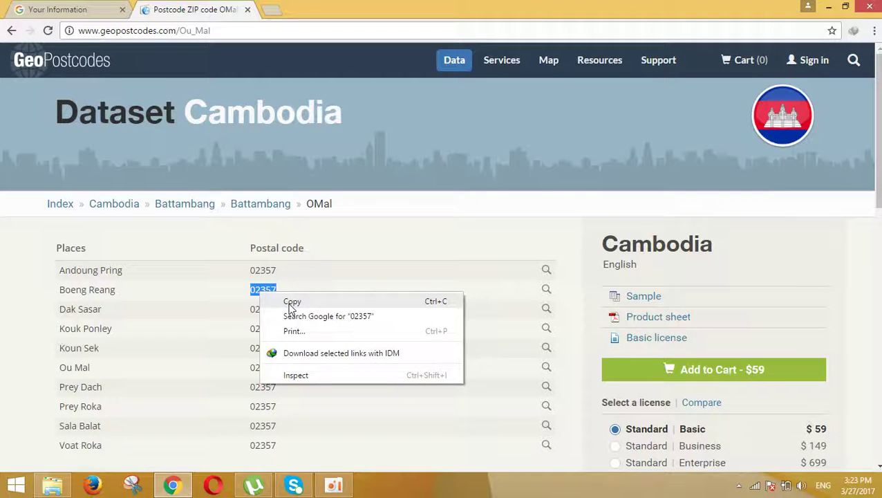
pyautogui.click(290, 303)
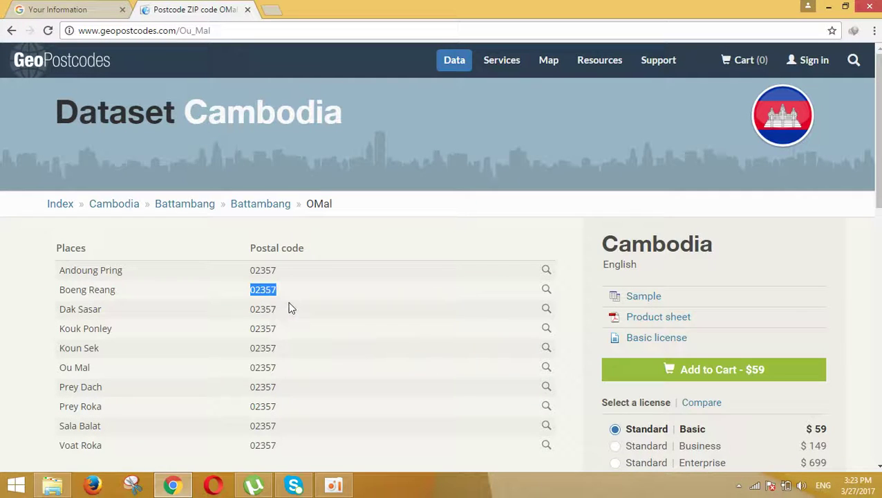
pyautogui.click(84, 12)
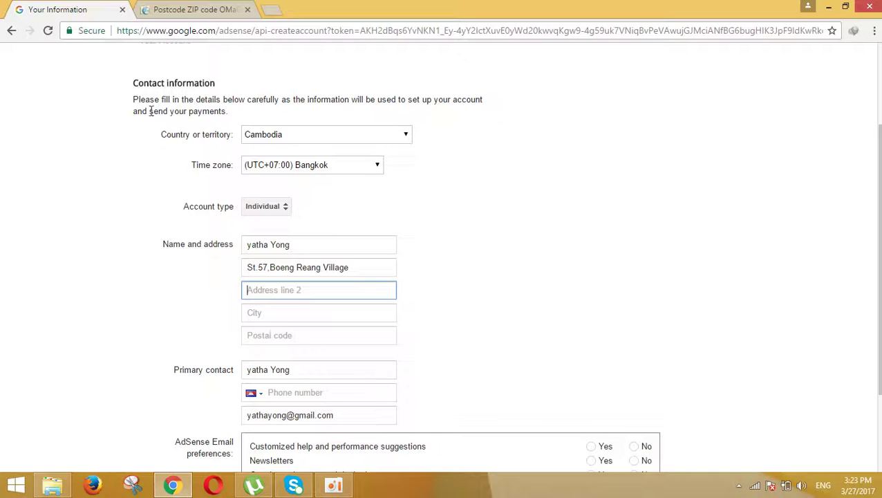
pyautogui.rightClick(301, 338)
pyautogui.click(332, 238)
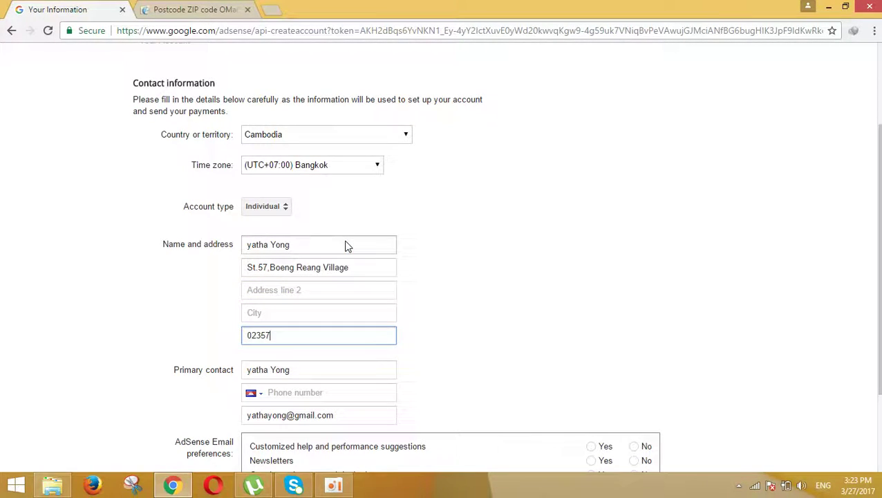
pyautogui.click(204, 12)
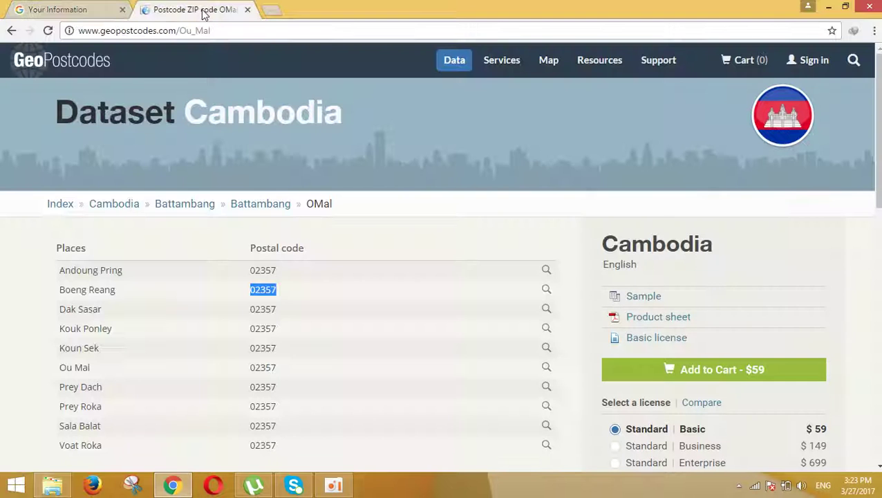
# - Copy the commune name OMal from the GeoPostcodes Battambang communes list
pyautogui.click(262, 205)
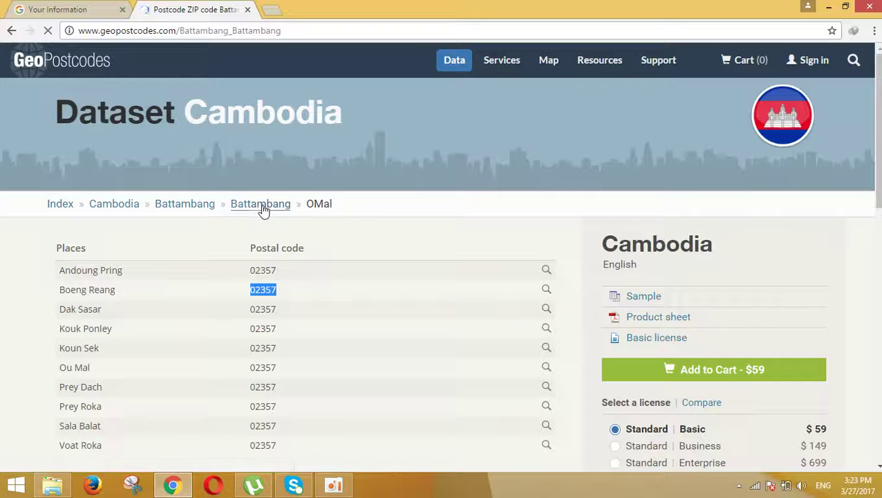
pyautogui.doubleClick(70, 310)
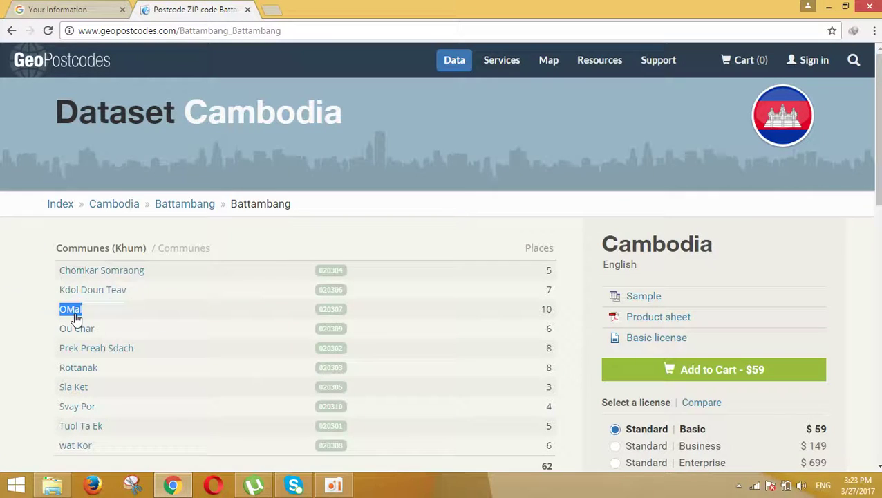
pyautogui.rightClick(72, 315)
pyautogui.click(112, 232)
pyautogui.click(66, 12)
# - Enter 'OMal Commune' in Address line 2 and 'Battambang City' as the city
pyautogui.click(274, 293)
pyautogui.rightClick(272, 292)
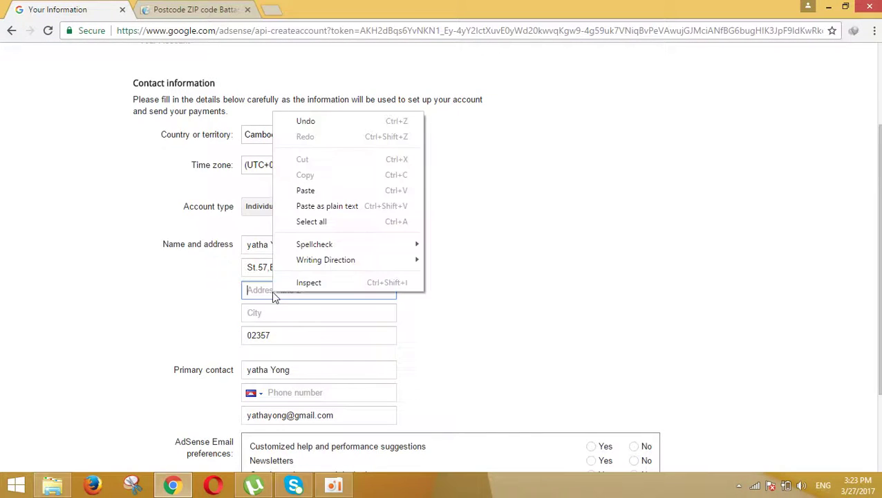
pyautogui.click(306, 191)
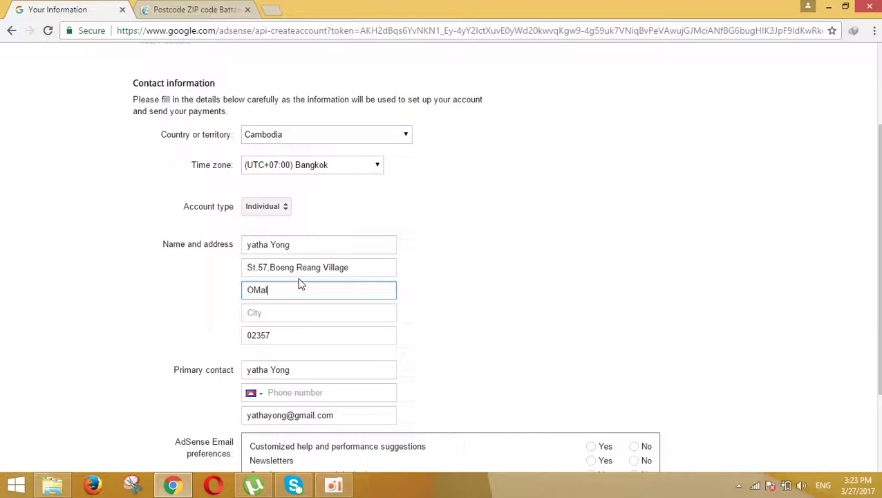
pyautogui.write('Commune')
pyautogui.click(299, 313)
pyautogui.write('Batt')
pyautogui.write('amban')
pyautogui.write('g (')
pyautogui.write('ity')
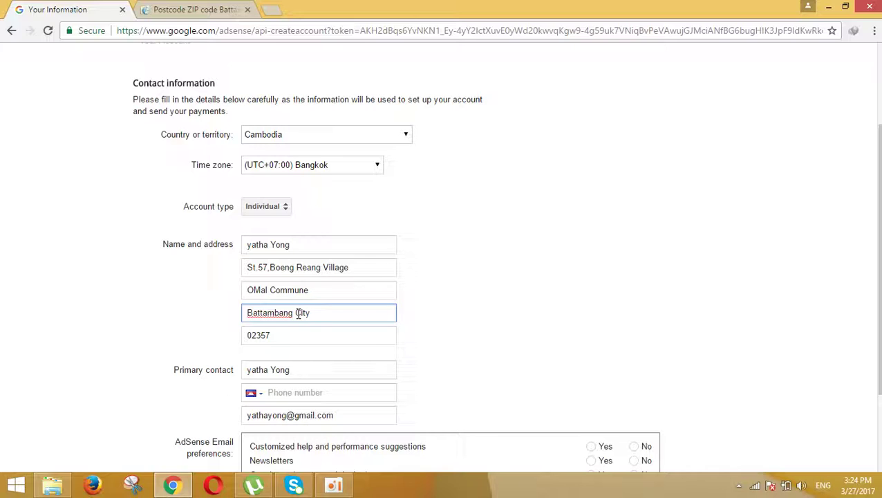
# - Enter the primary contact's phone number with the Cambodia country code
pyautogui.click(291, 392)
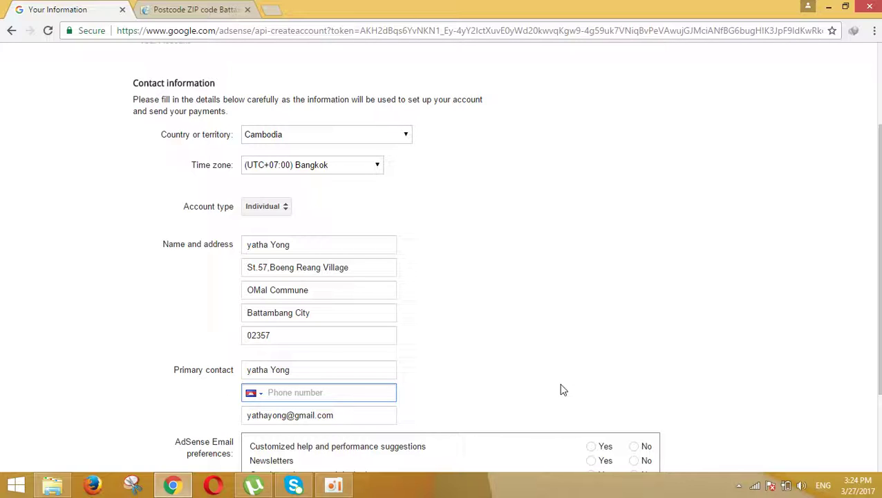
pyautogui.click(669, 242)
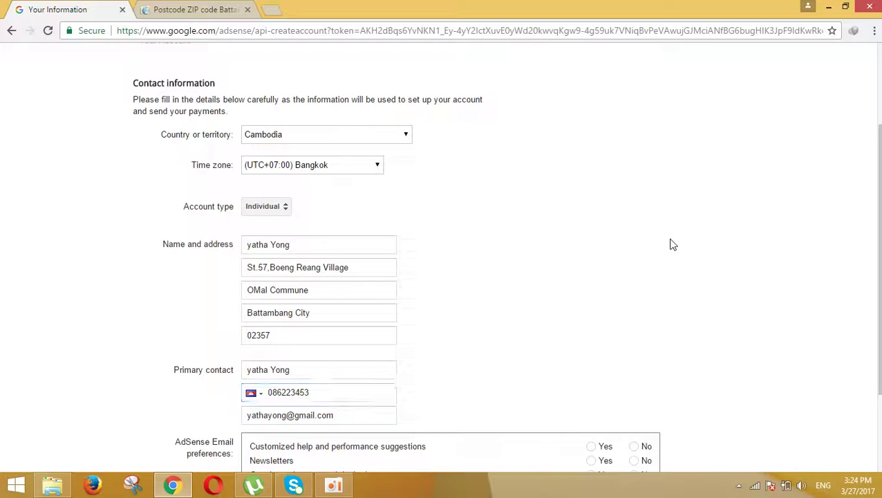
# - Opt in to help suggestions, newsletters, market research, special offers and other Google product news
pyautogui.scroll(-2, 670, 249)
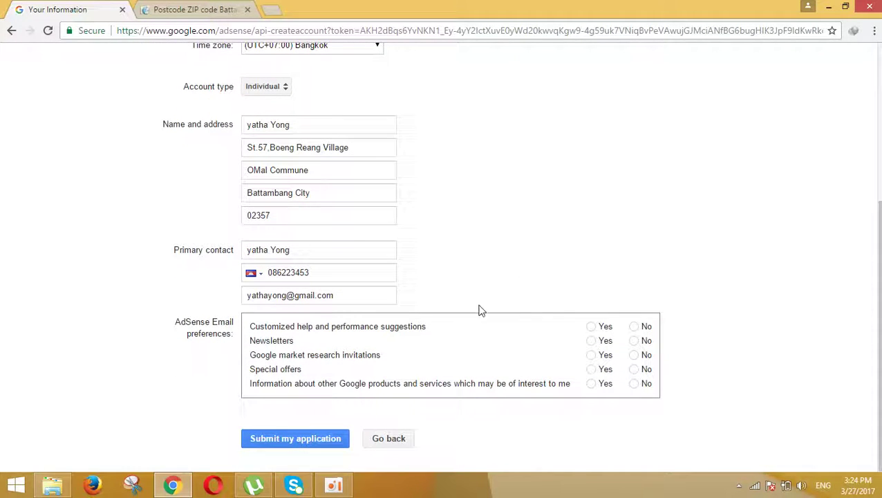
pyautogui.click(591, 326)
pyautogui.click(591, 340)
pyautogui.click(591, 355)
pyautogui.click(592, 370)
pyautogui.click(592, 387)
# - Review the completed contact form and submit the AdSense application
pyautogui.scroll(5, 128, 334)
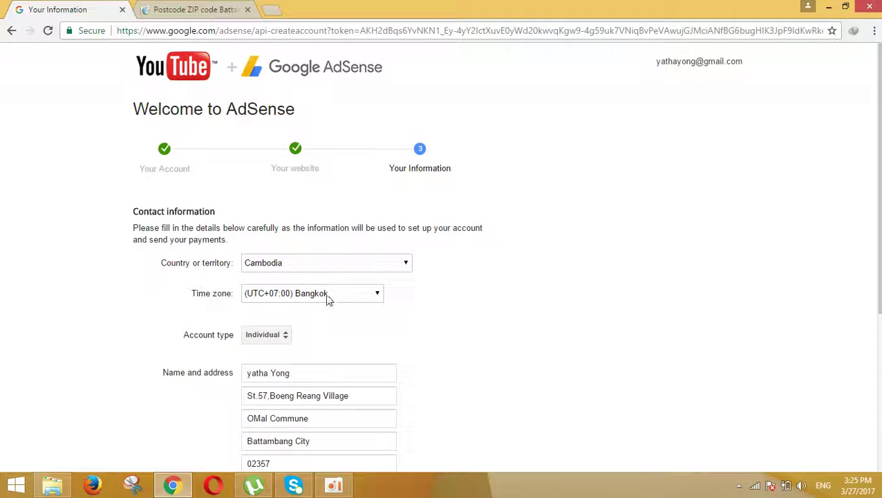
pyautogui.scroll(-1, 367, 333)
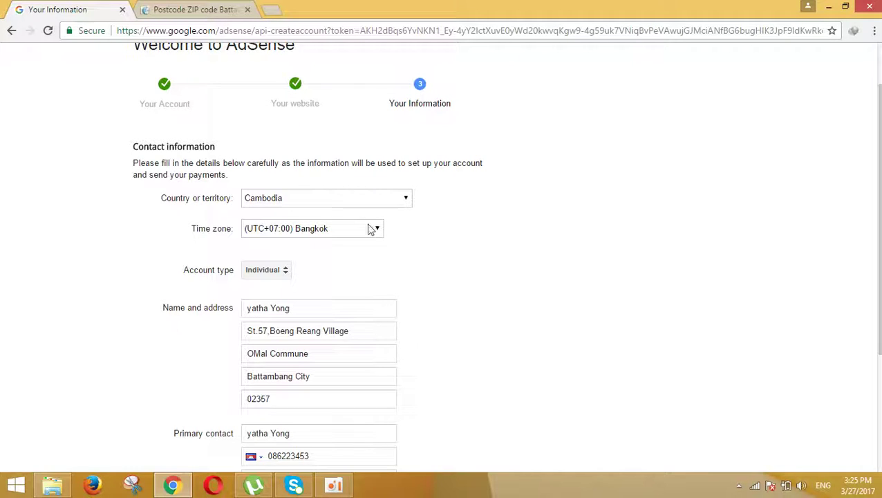
pyautogui.scroll(-3, 463, 307)
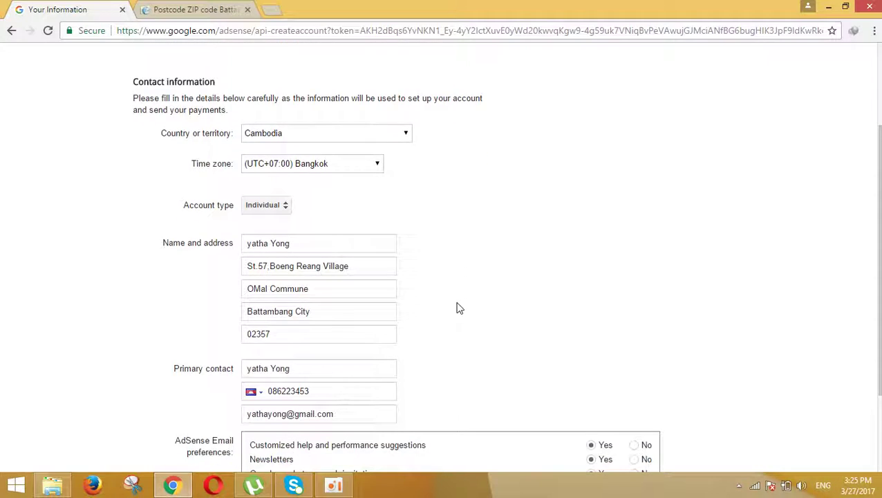
pyautogui.scroll(1, 456, 307)
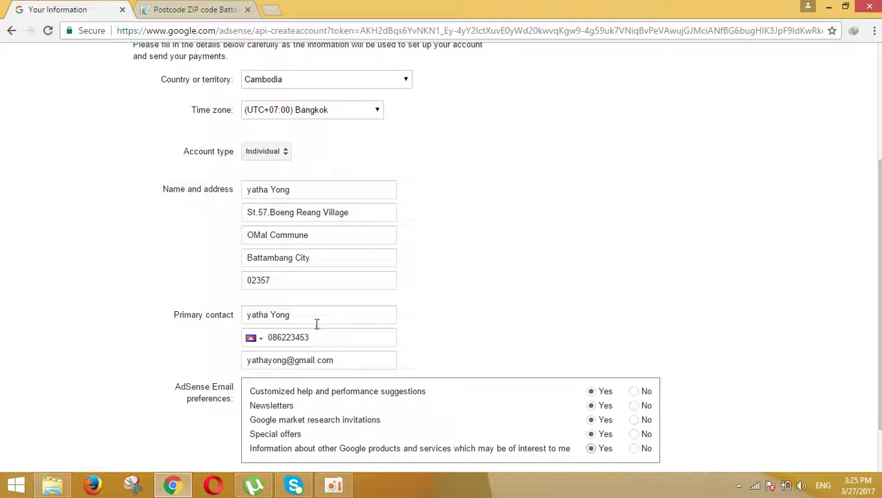
pyautogui.scroll(-1, 415, 363)
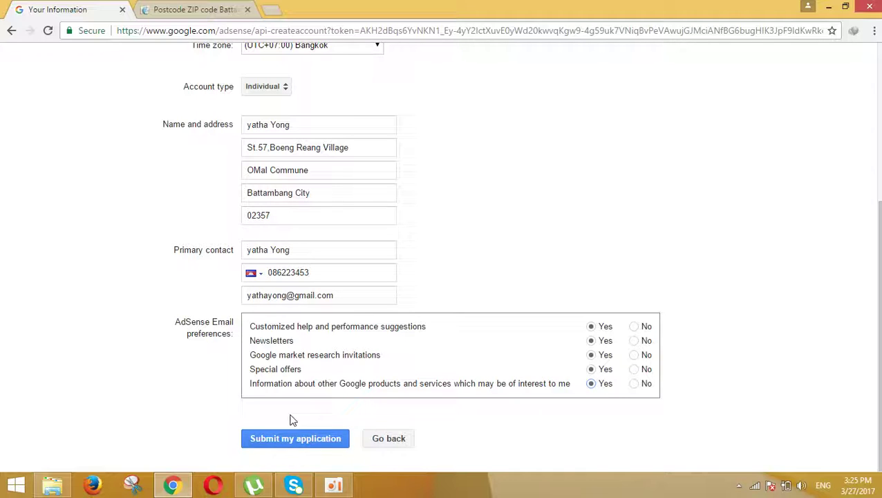
pyautogui.scroll(3, 306, 263)
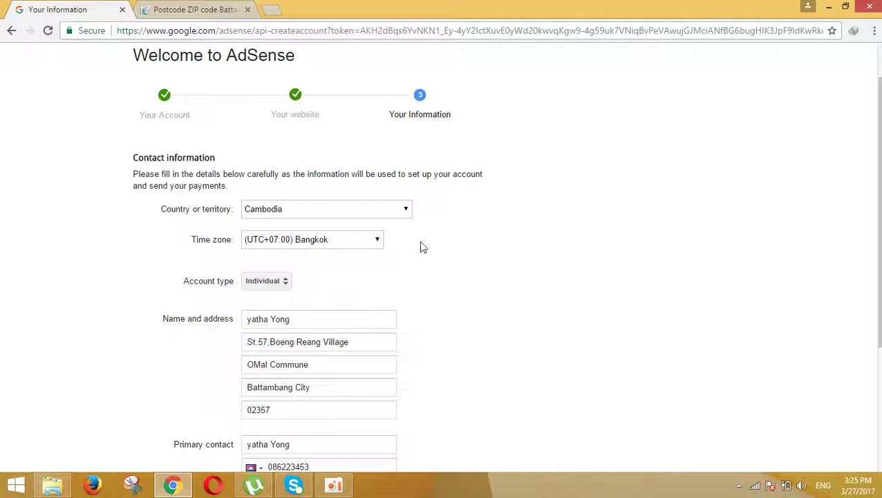
pyautogui.scroll(-3, 431, 311)
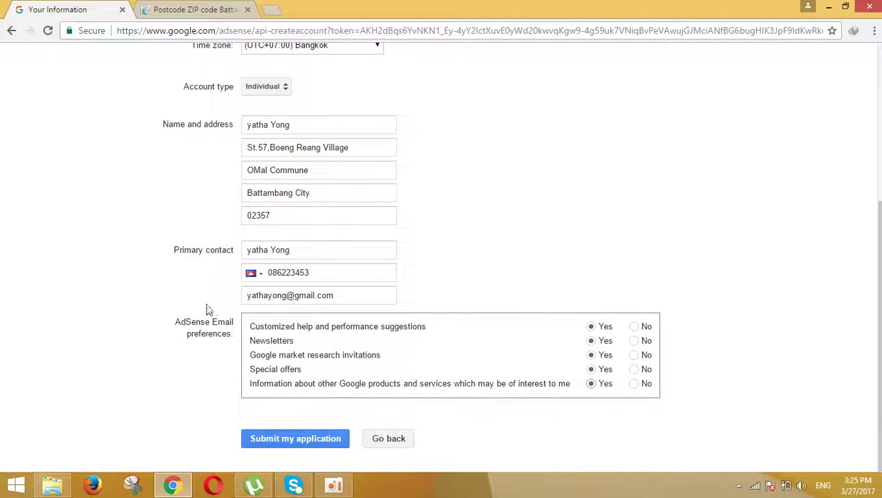
pyautogui.click(308, 443)
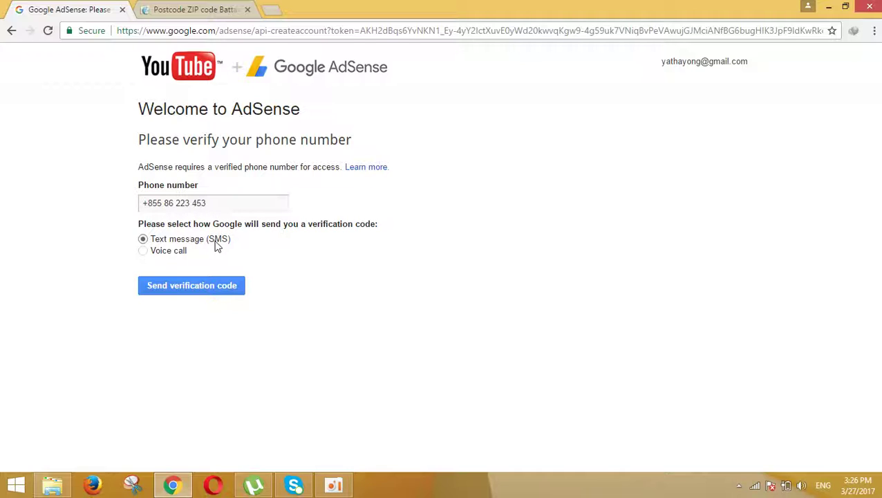
# - Request an SMS verification code and enter the received code to verify the phone number
pyautogui.click(197, 287)
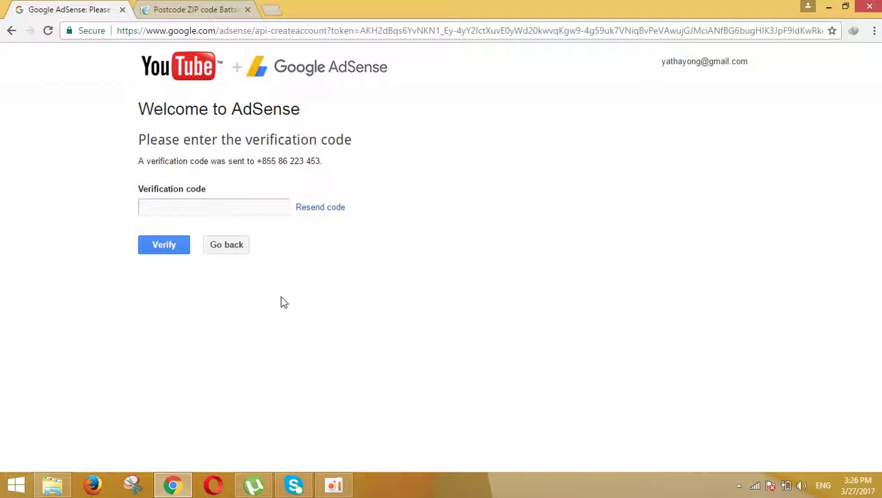
pyautogui.click(199, 210)
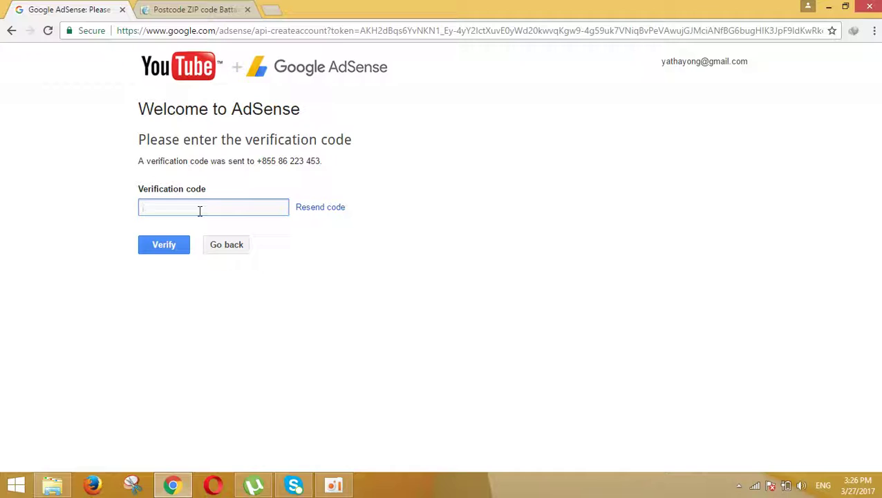
pyautogui.click(162, 246)
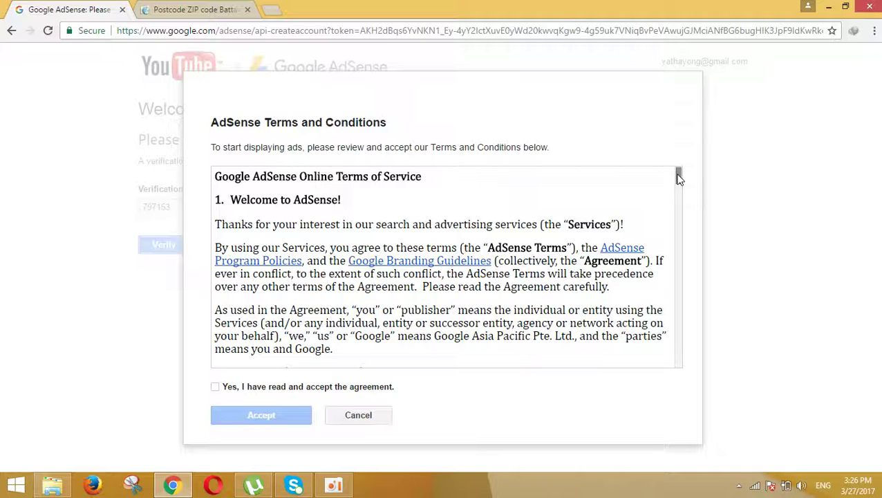
# - Read through the AdSense Terms and Conditions, tick the acceptance checkbox and accept
pyautogui.moveTo(678, 179)
pyautogui.mouseDown()
pyautogui.moveTo(681, 358)
pyautogui.moveTo(680, 185)
pyautogui.mouseUp()
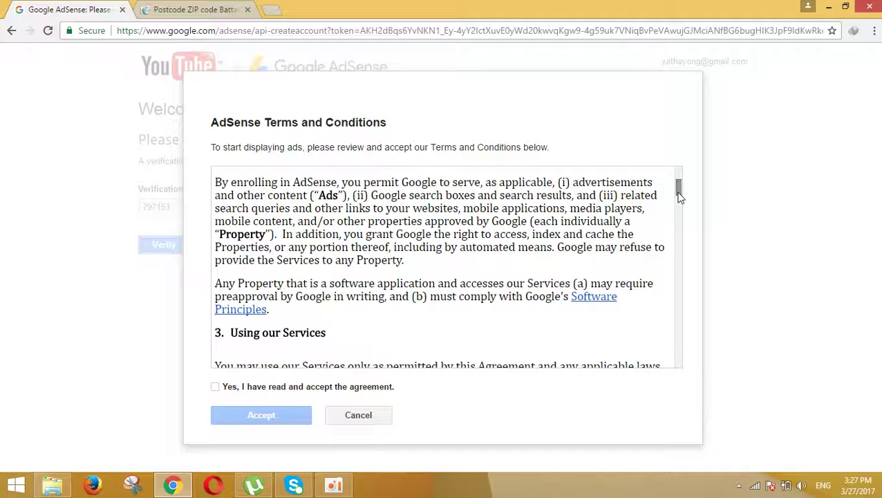
pyautogui.moveTo(678, 197); pyautogui.dragTo(682, 200)
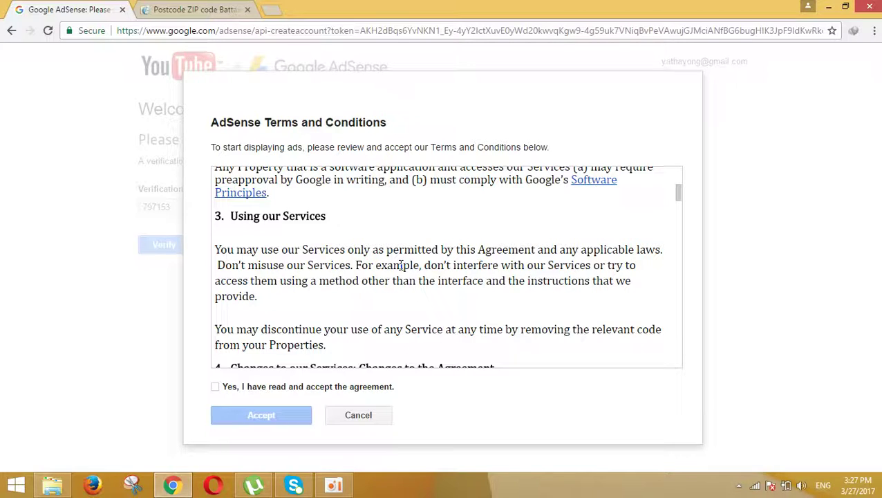
pyautogui.click(215, 387)
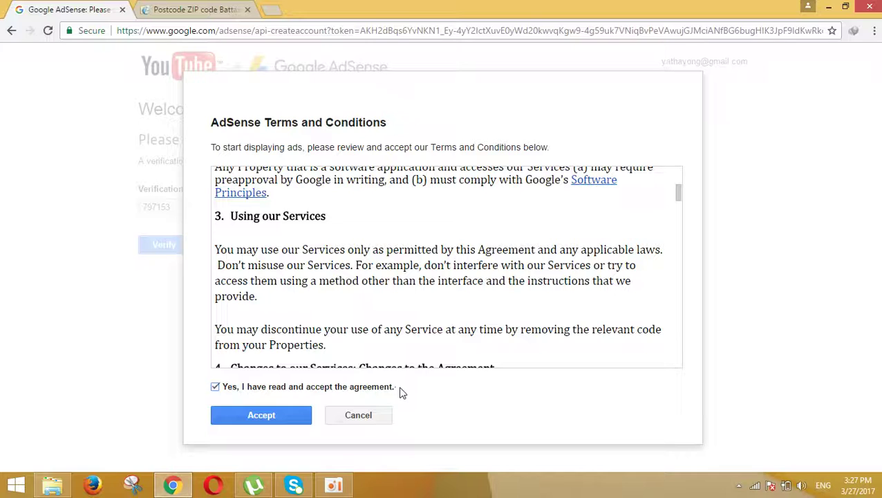
pyautogui.click(259, 417)
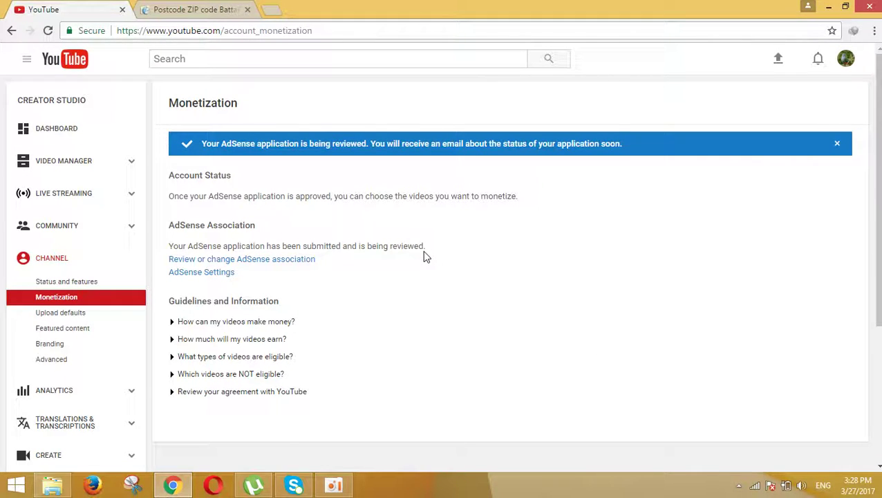
# - Highlight the 'being reviewed' status wording on the Monetization page
pyautogui.moveTo(423, 249); pyautogui.dragTo(171, 251)
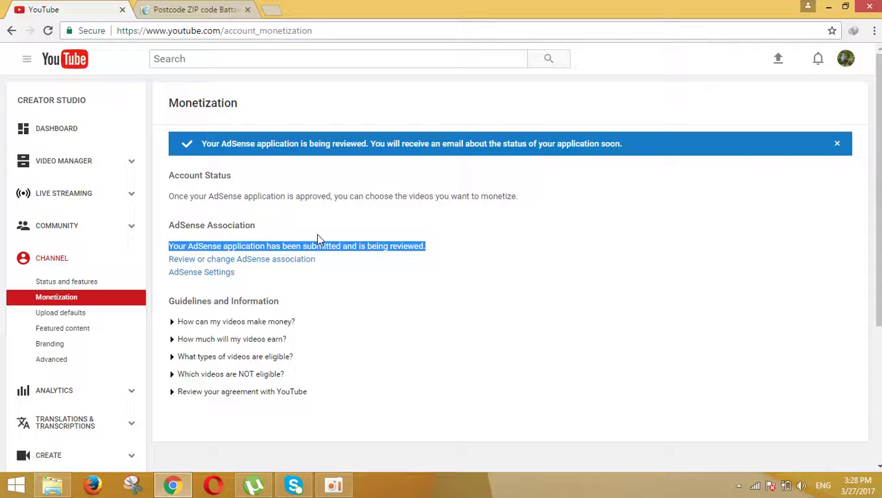
pyautogui.click(425, 247)
pyautogui.moveTo(426, 246); pyautogui.dragTo(371, 251)
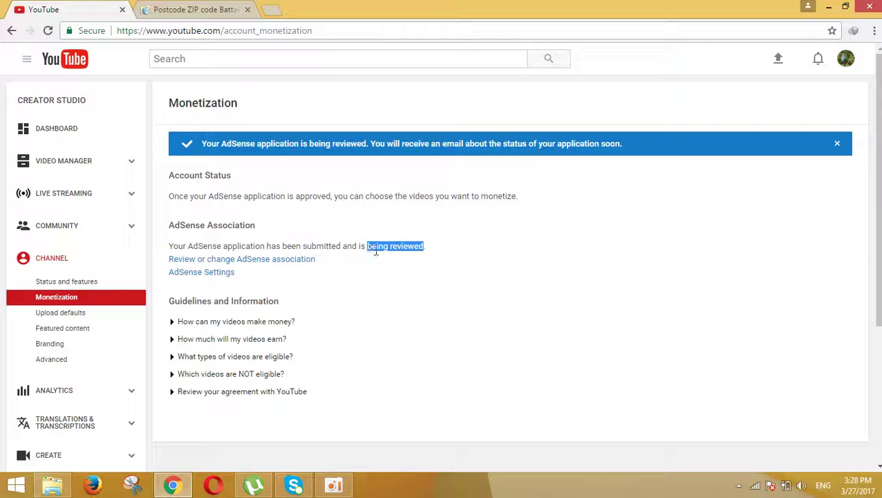
pyautogui.click(424, 247)
pyautogui.moveTo(425, 247); pyautogui.dragTo(368, 250)
pyautogui.click(421, 250)
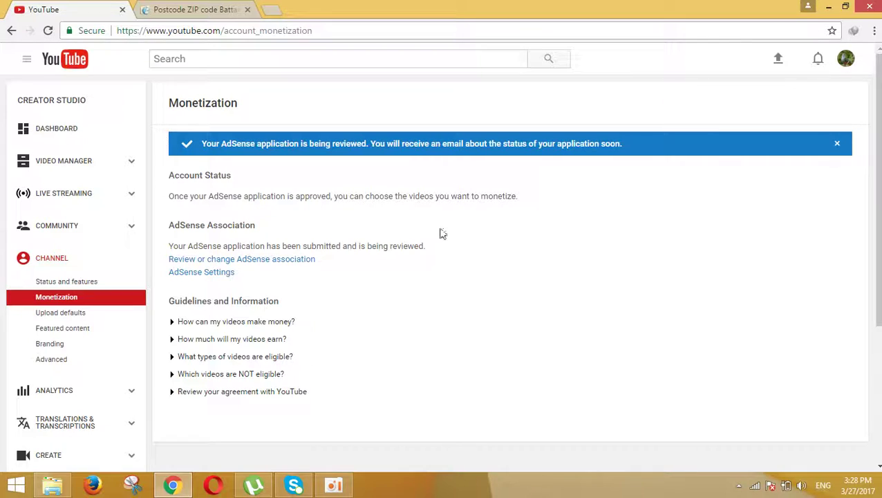
# - Re-select the review status text, then bring up the oCam recorder window
pyautogui.moveTo(368, 243); pyautogui.dragTo(424, 246)
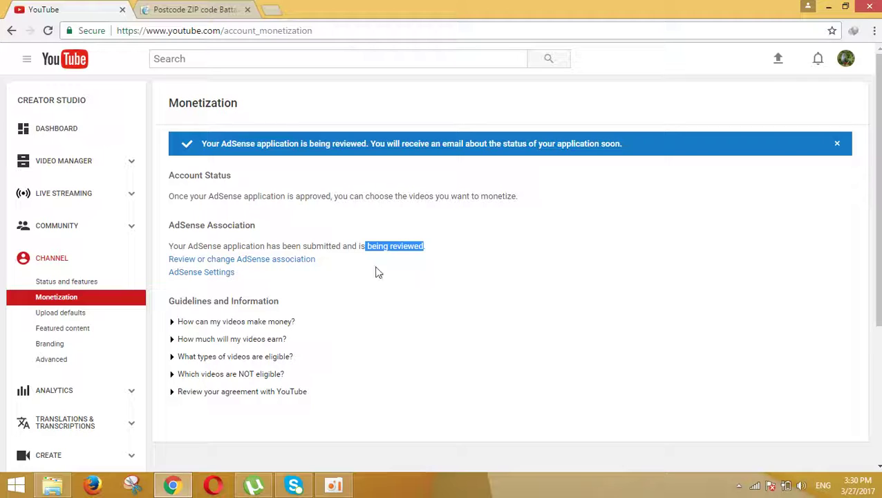
pyautogui.moveTo(282, 245); pyautogui.dragTo(425, 250)
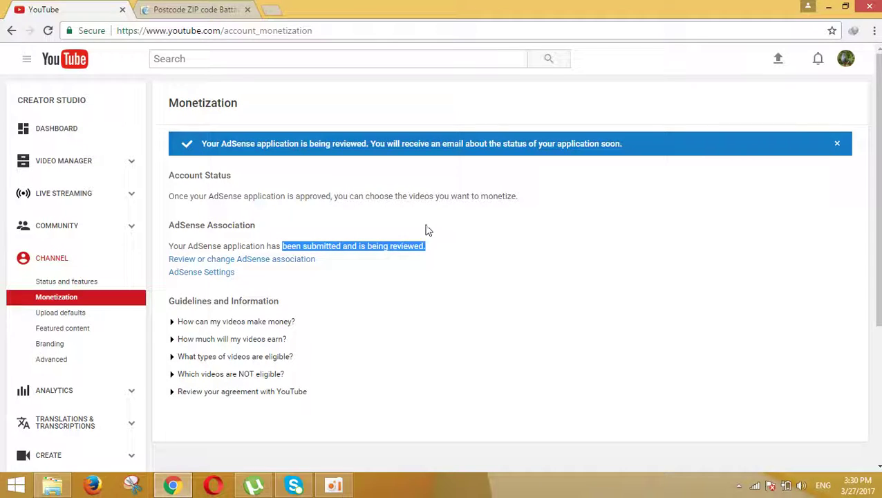
pyautogui.click(329, 244)
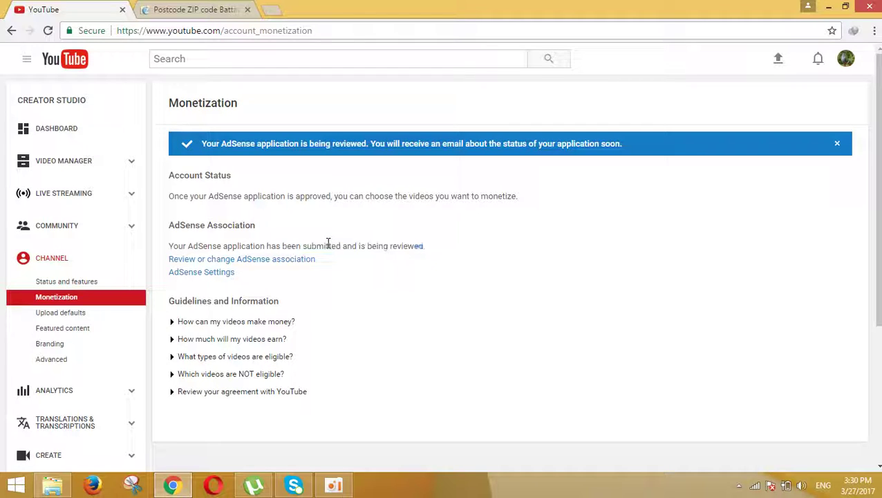
pyautogui.moveTo(326, 245); pyautogui.dragTo(427, 249)
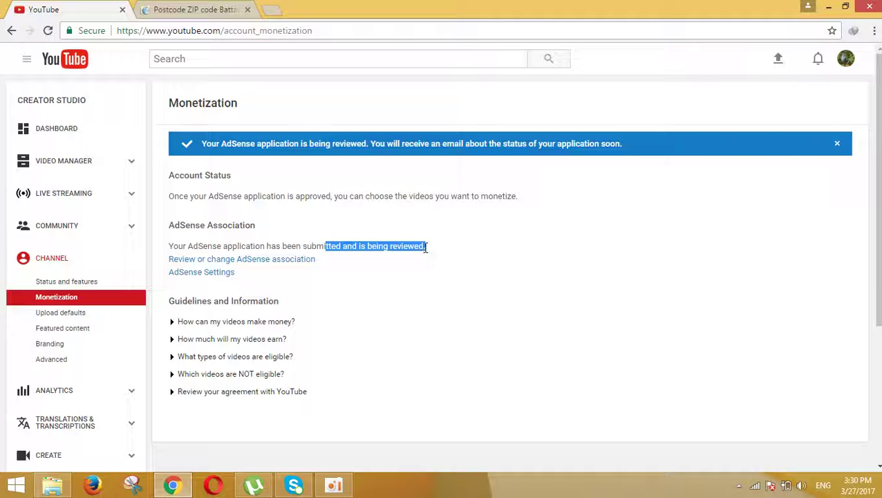
pyautogui.click(401, 250)
pyautogui.moveTo(388, 248); pyautogui.dragTo(431, 248)
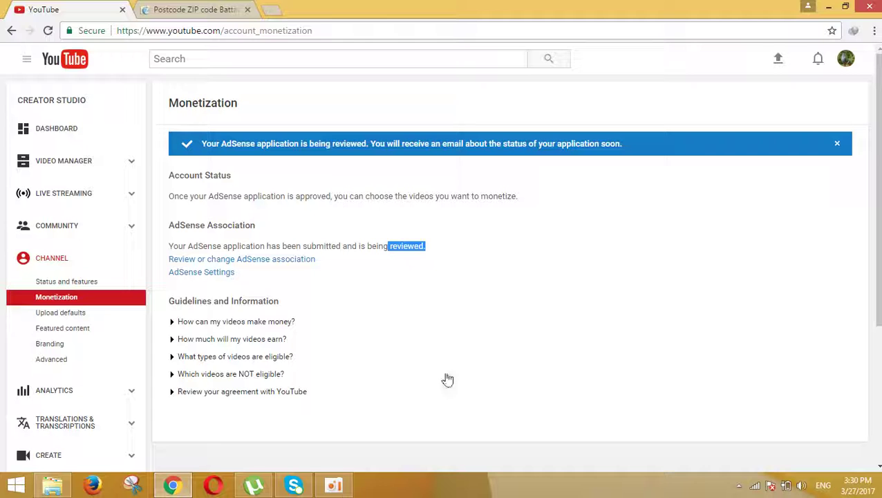
pyautogui.click(338, 482)
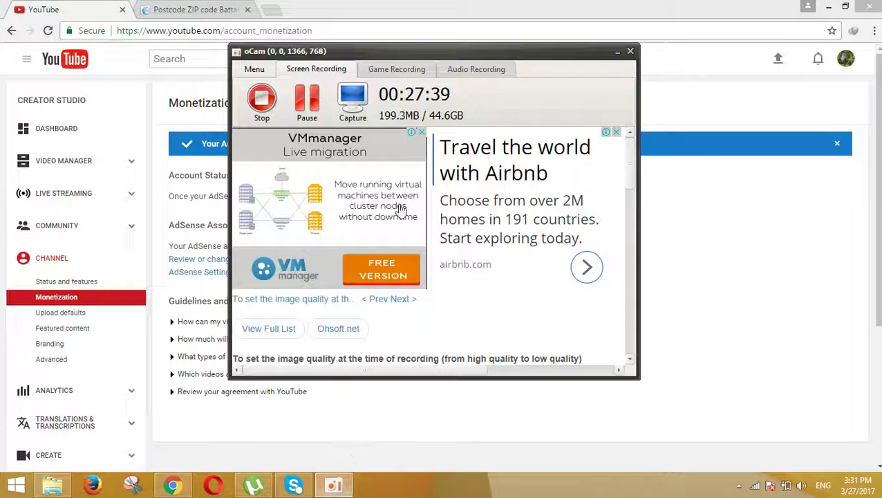